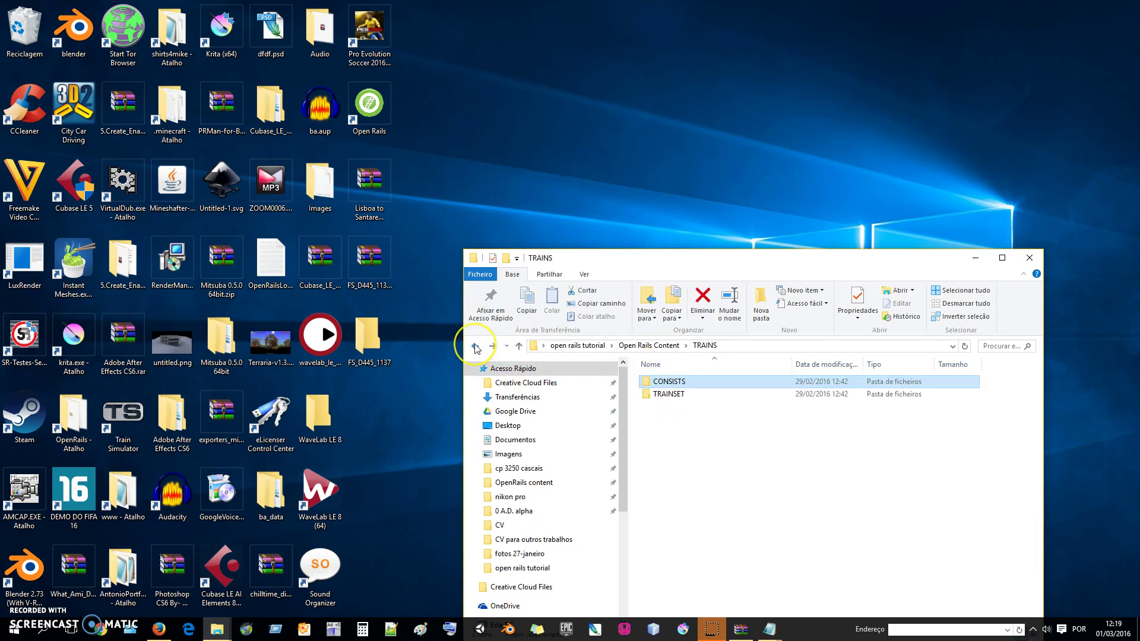
{"action": "left_click", "coordinate": [476, 346]}
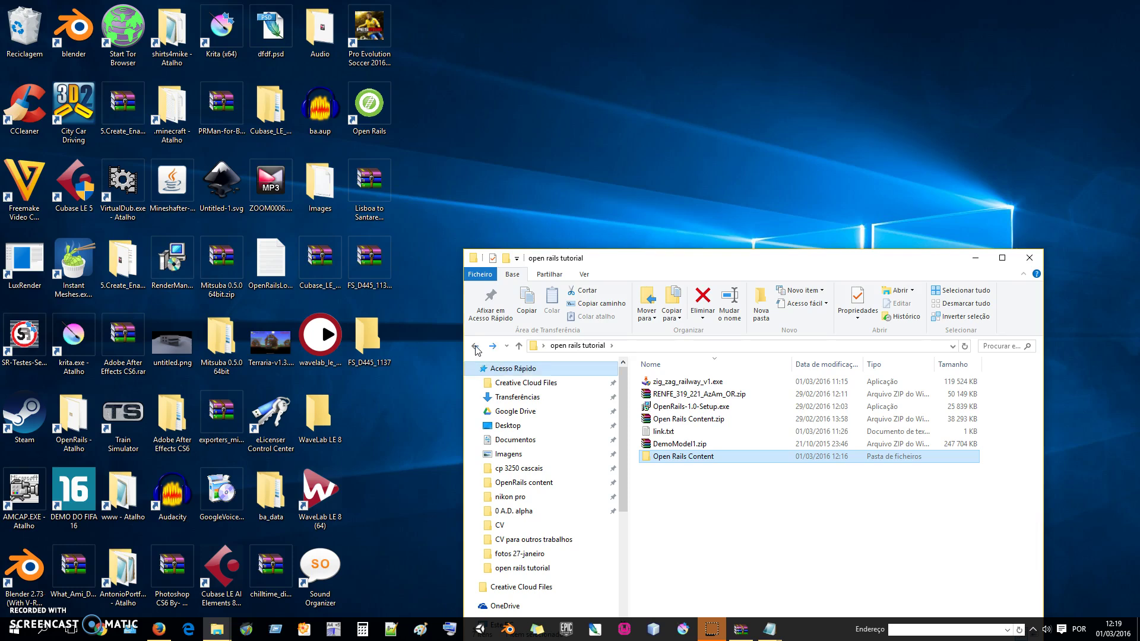
Back in open rails tutorial, extract DemoModel1.zip with 'Extrair para DemoModel1\'.
{"action": "left_click", "coordinate": [679, 445]}
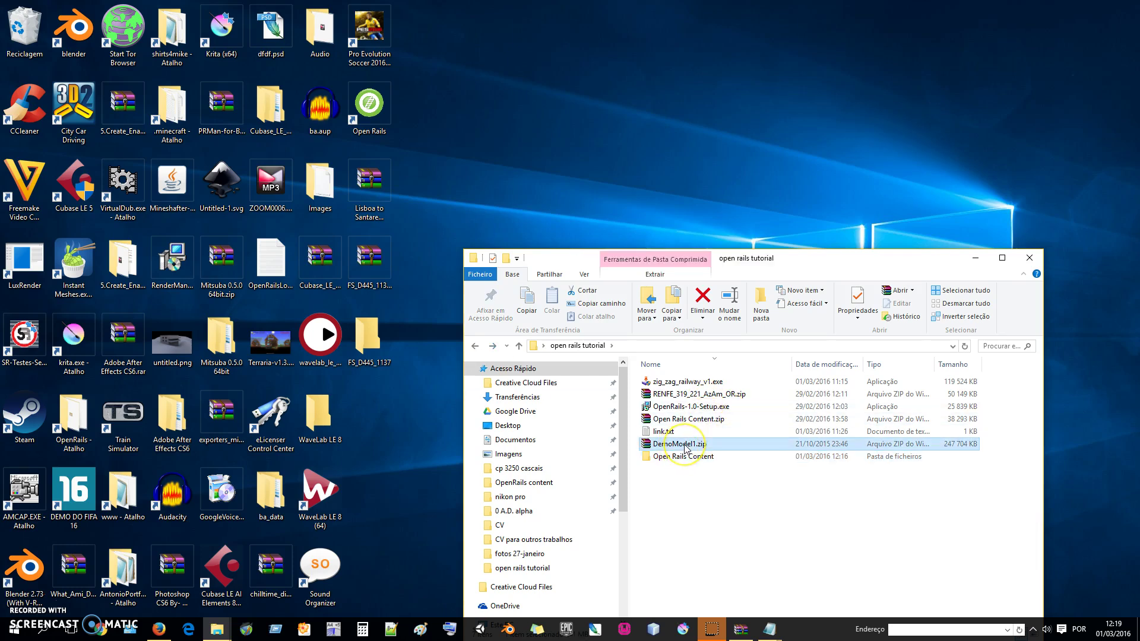
{"action": "right_click", "coordinate": [685, 446]}
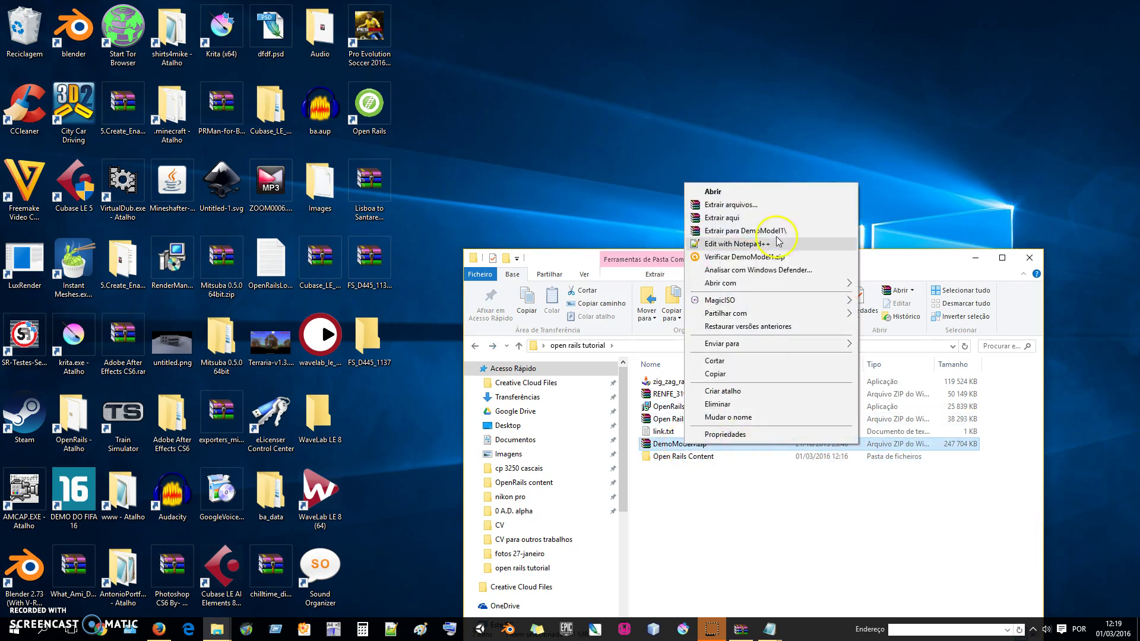
{"action": "left_click", "coordinate": [774, 232]}
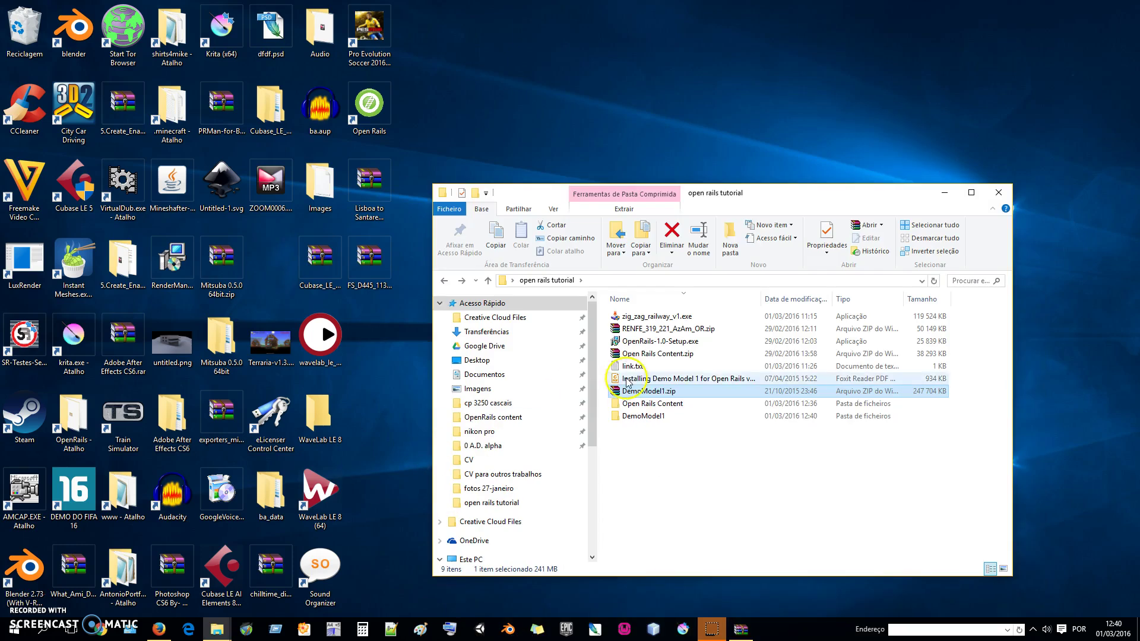
Open DemoModel1 > Demo Model 1 and select its four content folders.
{"action": "left_click", "coordinate": [648, 418]}
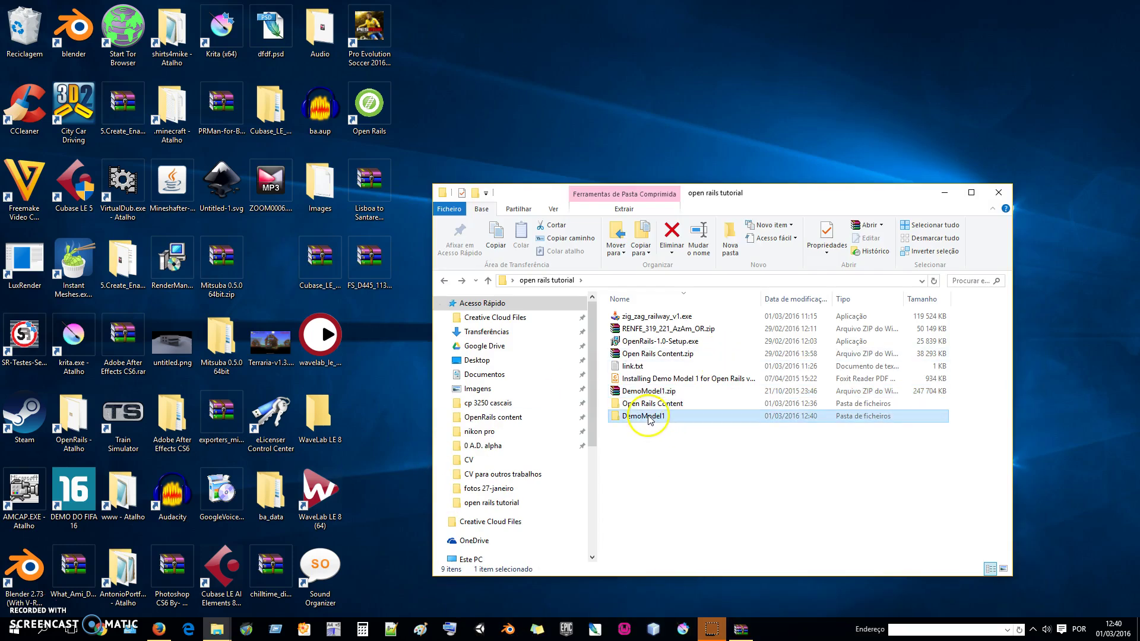
{"action": "double_click", "coordinate": [636, 419]}
{"action": "double_click", "coordinate": [654, 318]}
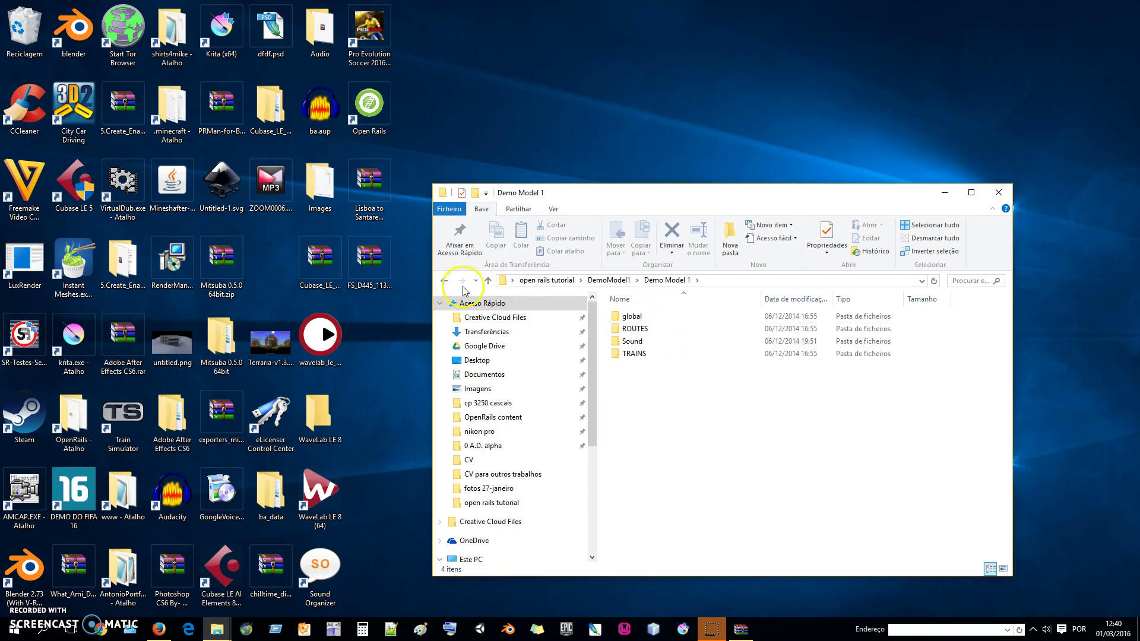
{"action": "left_click_drag", "start_coordinate": [683, 453], "coordinate": [652, 381]}
{"action": "left_click", "coordinate": [674, 432]}
{"action": "left_click_drag", "start_coordinate": [690, 466], "coordinate": [598, 290]}
Browse the nested Open Rails Content folders and return to open rails tutorial.
{"action": "left_click", "coordinate": [448, 283]}
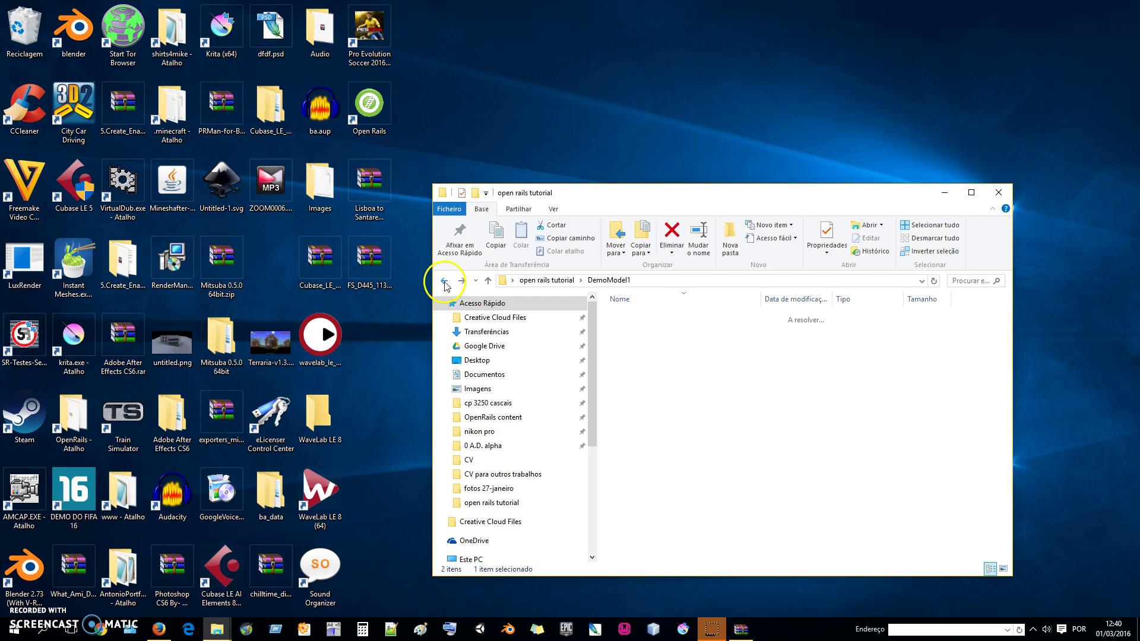
{"action": "double_click", "coordinate": [670, 411]}
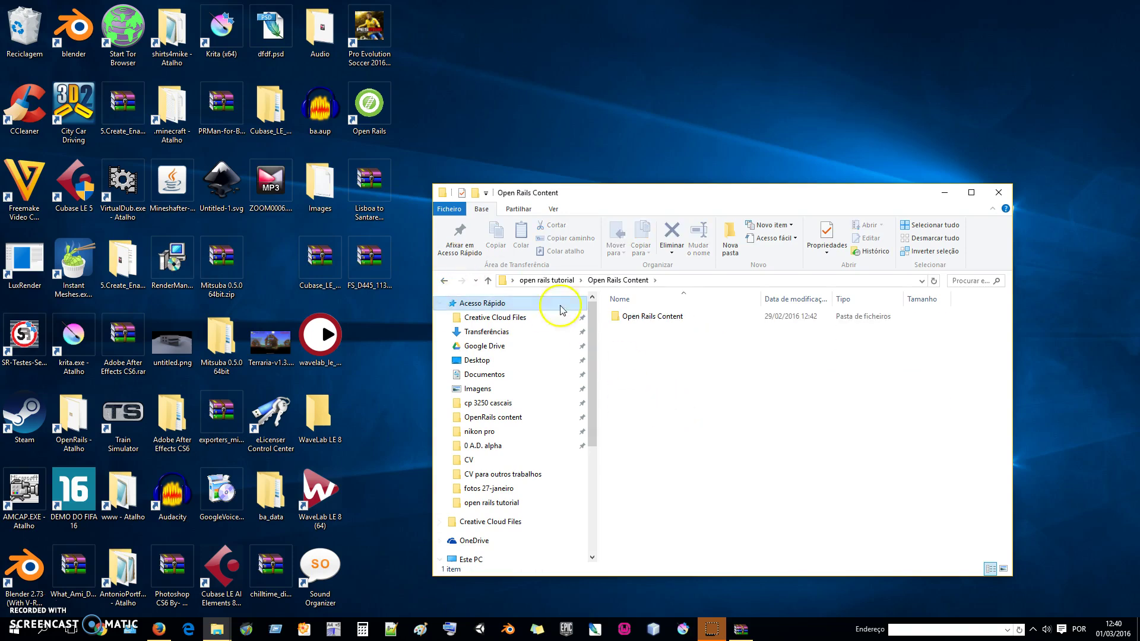
{"action": "double_click", "coordinate": [653, 316]}
{"action": "left_click", "coordinate": [445, 280]}
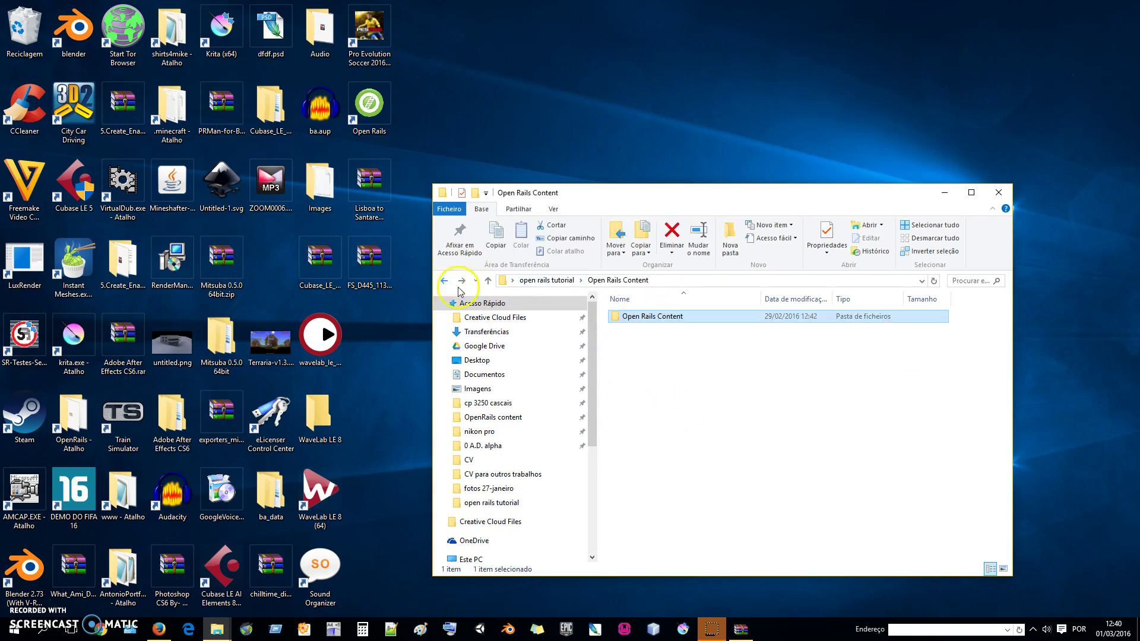
{"action": "left_click", "coordinate": [462, 281]}
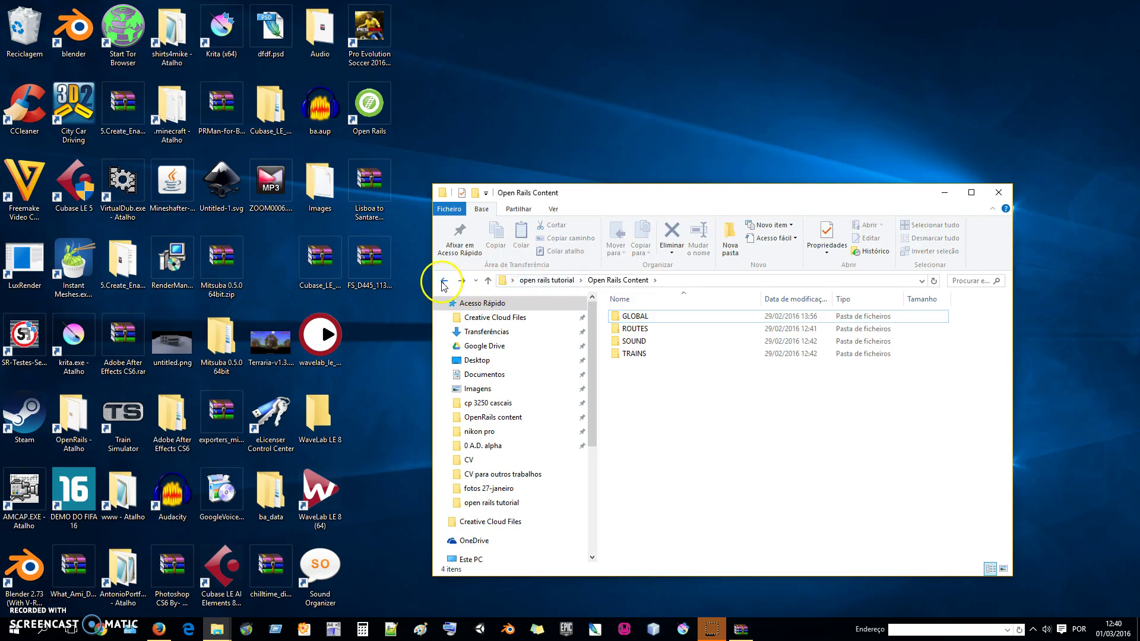
{"action": "left_click", "coordinate": [444, 282]}
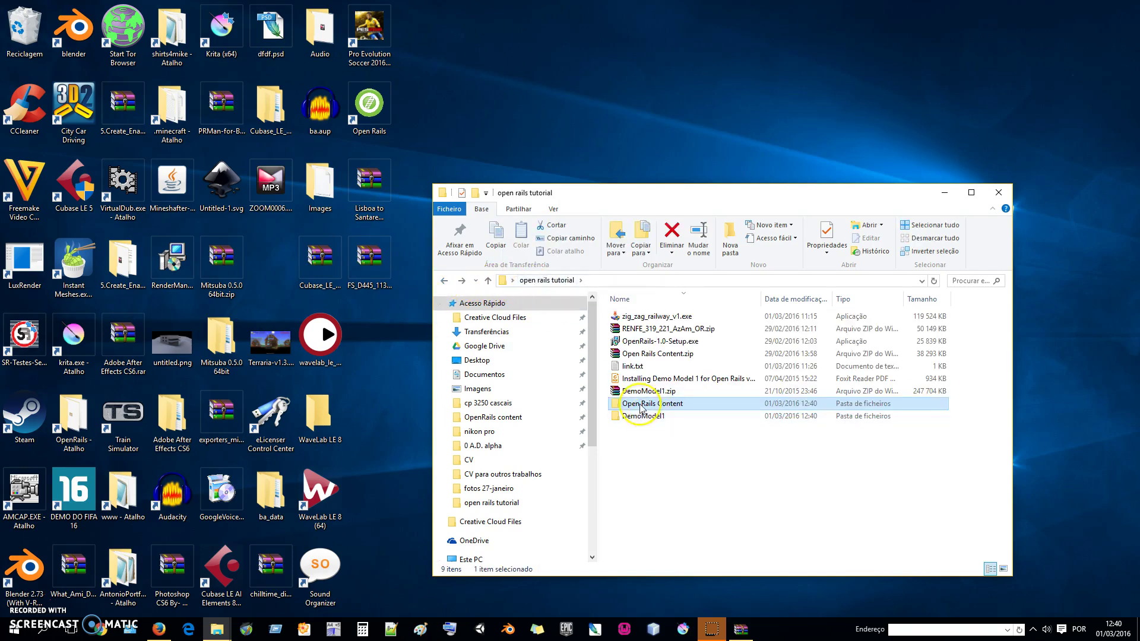
{"action": "left_click", "coordinate": [463, 281]}
{"action": "left_click", "coordinate": [445, 281]}
Drag the Demo Model 1 folder onto the open rails tutorial breadcrumb and check it there.
{"action": "double_click", "coordinate": [658, 419]}
{"action": "double_click", "coordinate": [642, 317]}
{"action": "left_click", "coordinate": [444, 282]}
{"action": "left_click_drag", "start_coordinate": [641, 316], "coordinate": [546, 280]}
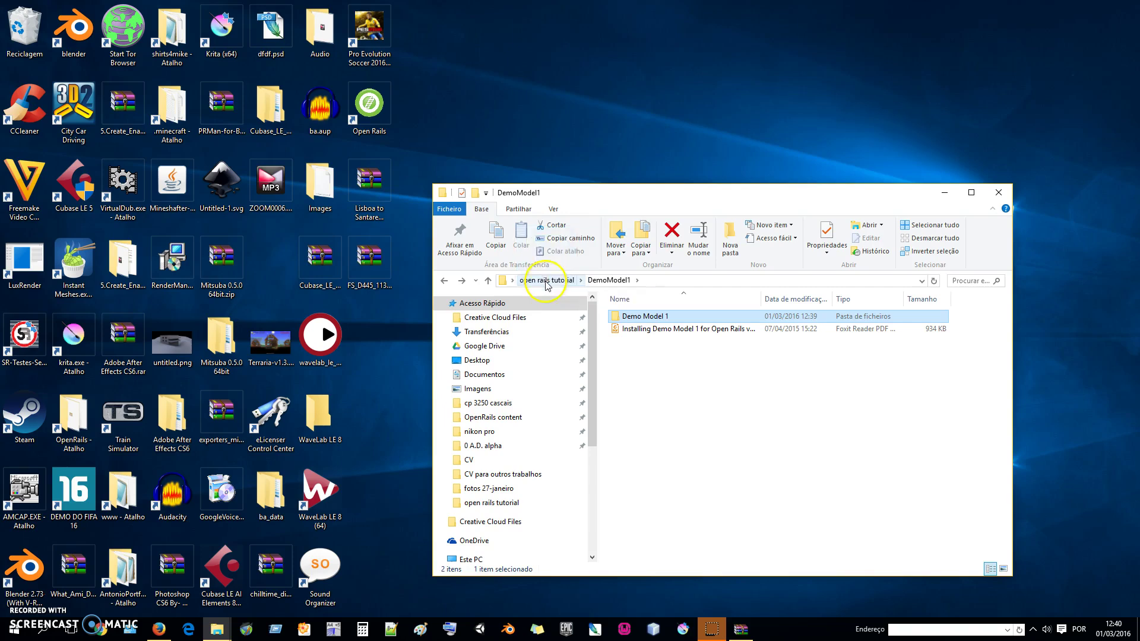
{"action": "left_click", "coordinate": [444, 281]}
{"action": "double_click", "coordinate": [654, 435]}
{"action": "left_click", "coordinate": [444, 282]}
Check DemoModel1, Demo Model 1 and Open Rails Content contents from open rails tutorial.
{"action": "double_click", "coordinate": [639, 411]}
{"action": "left_click", "coordinate": [445, 282]}
{"action": "double_click", "coordinate": [659, 424]}
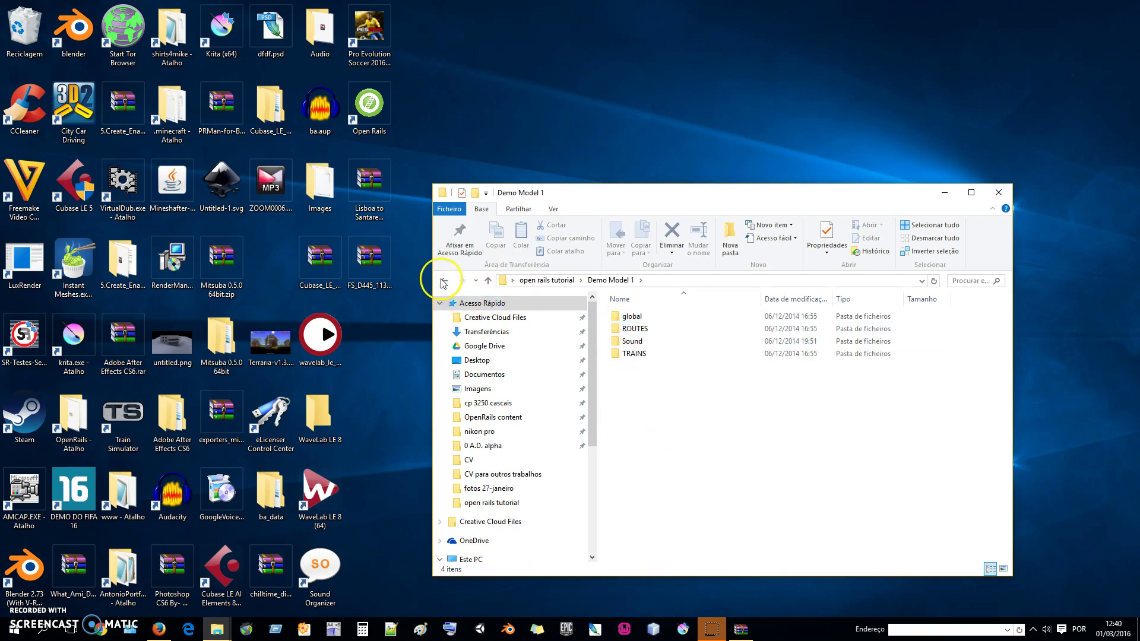
{"action": "left_click", "coordinate": [444, 281]}
{"action": "double_click", "coordinate": [644, 399]}
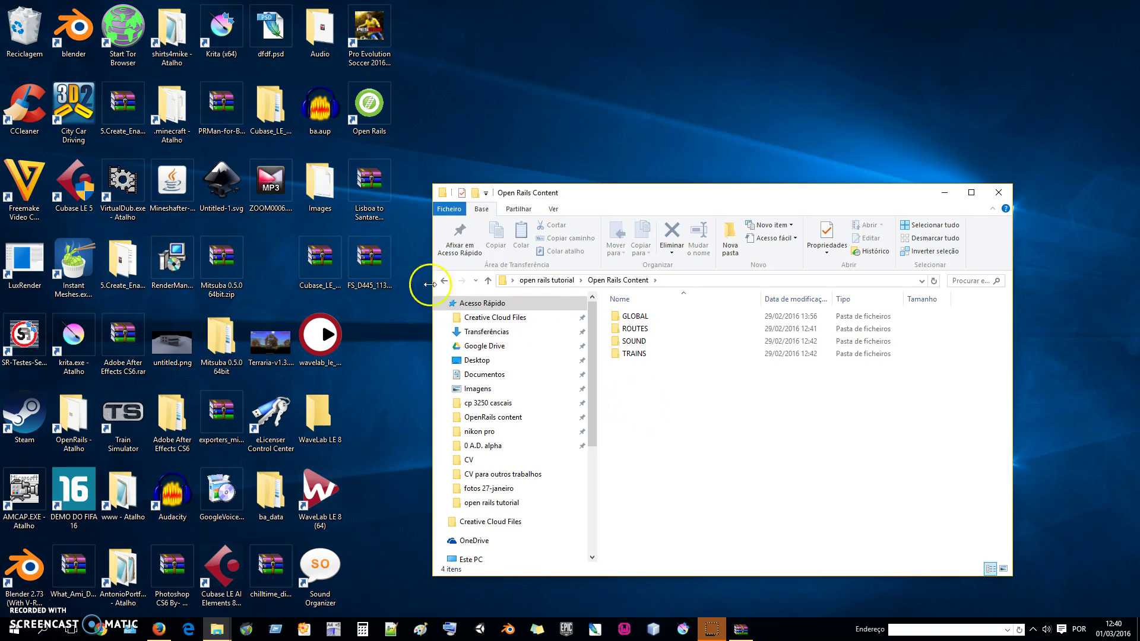
{"action": "left_click", "coordinate": [444, 281]}
{"action": "left_click", "coordinate": [662, 417]}
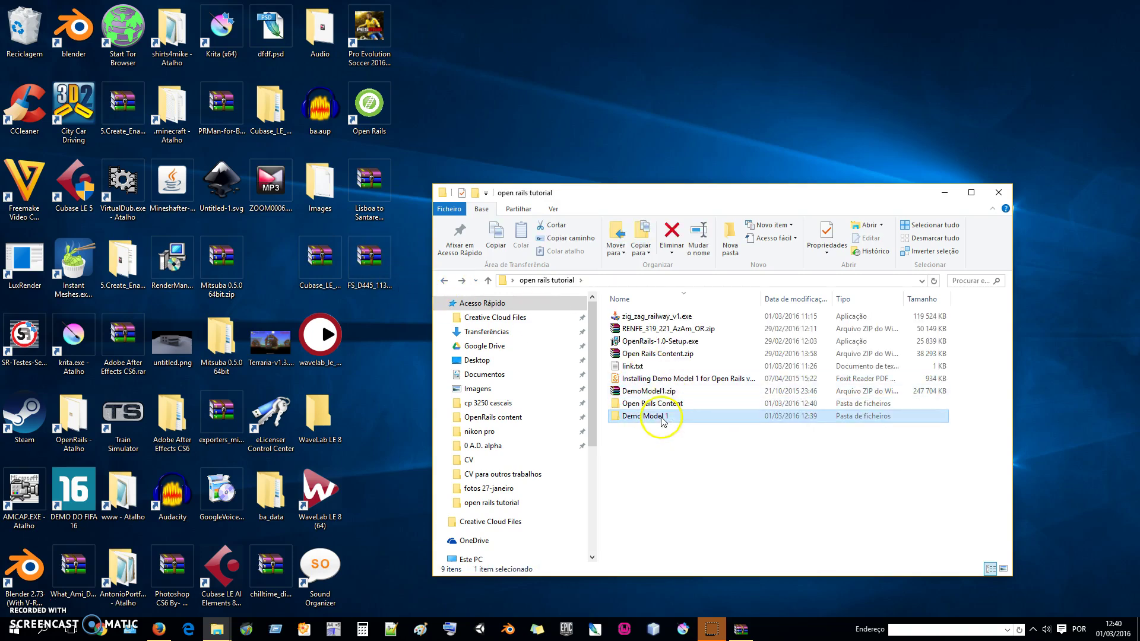
{"action": "left_click", "coordinate": [649, 439]}
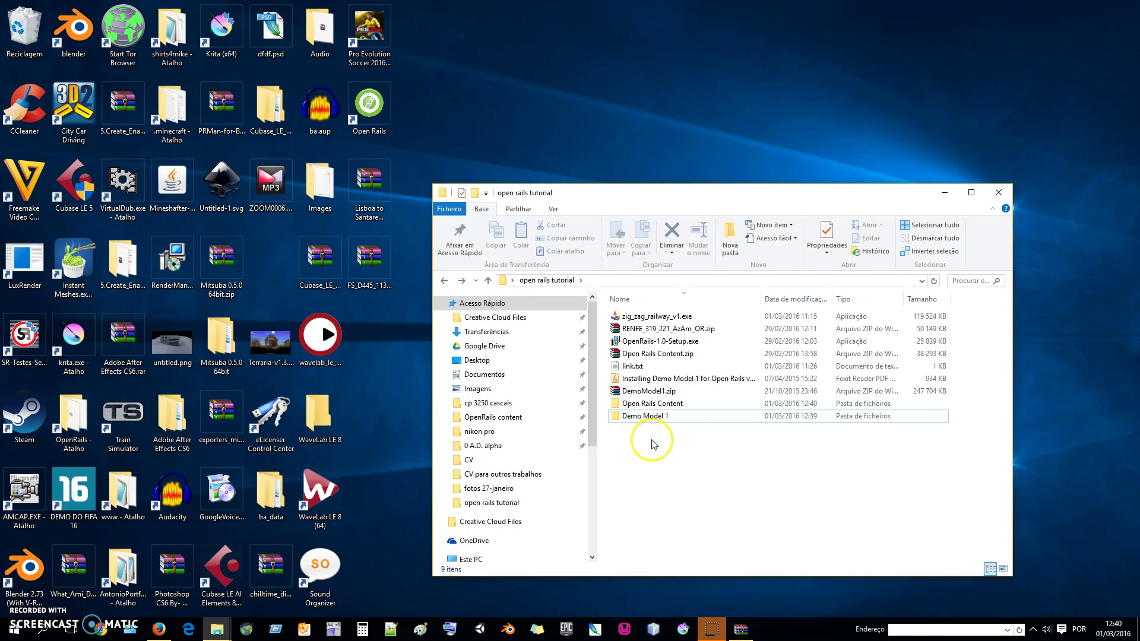
{"action": "double_click", "coordinate": [647, 417]}
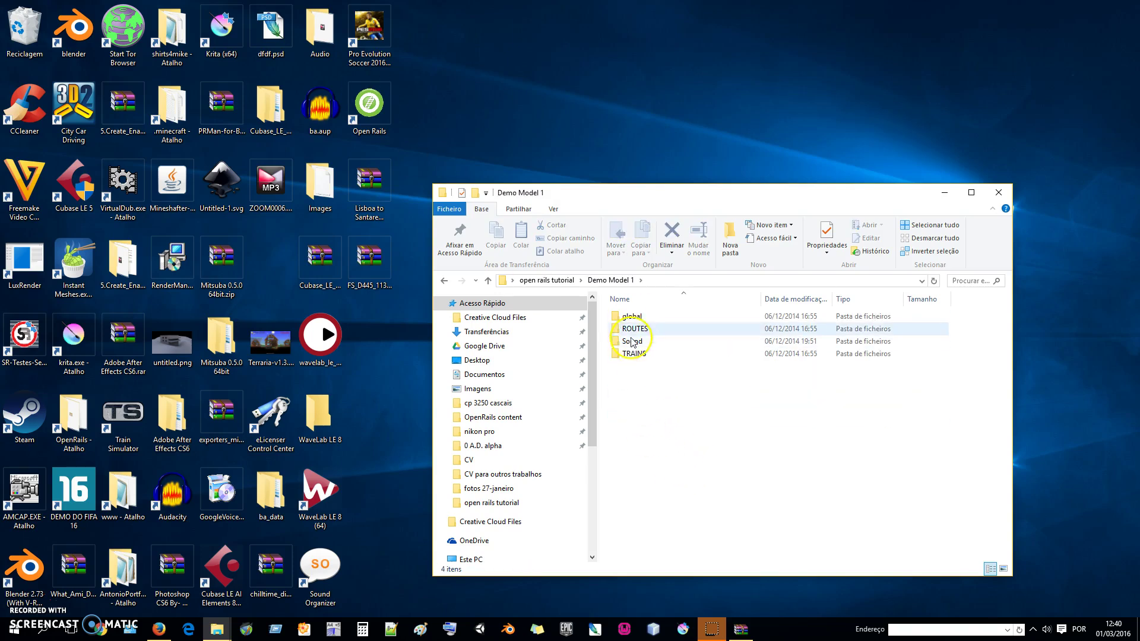
{"action": "left_click", "coordinate": [444, 280]}
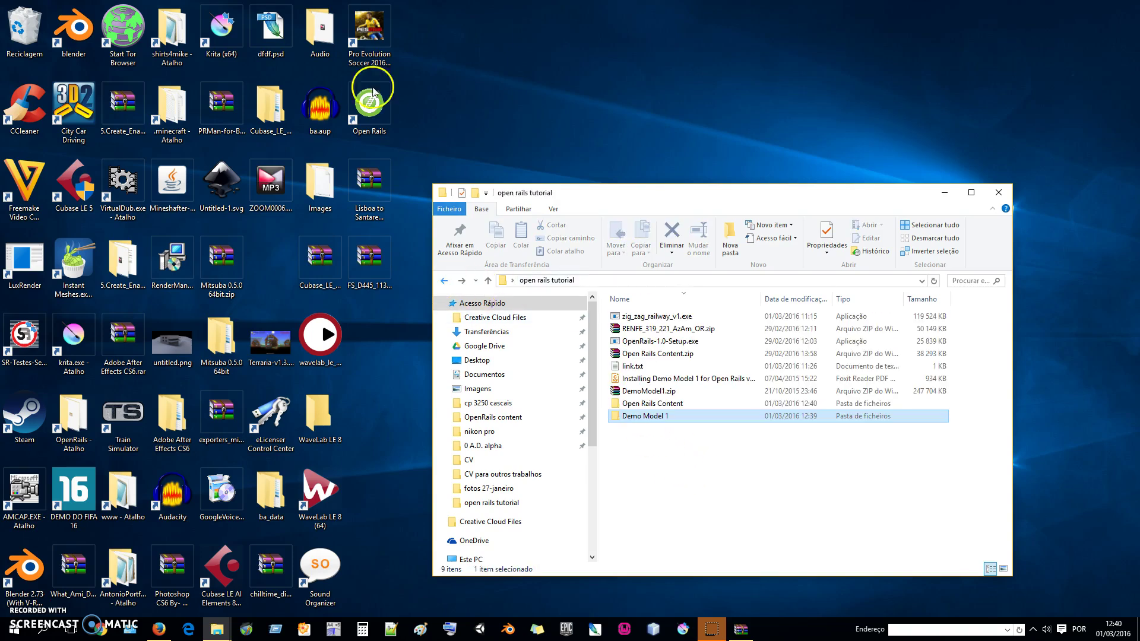
Launch Open Rails with the Open Rails Content profile and open its Options.
{"action": "left_click", "coordinate": [382, 116]}
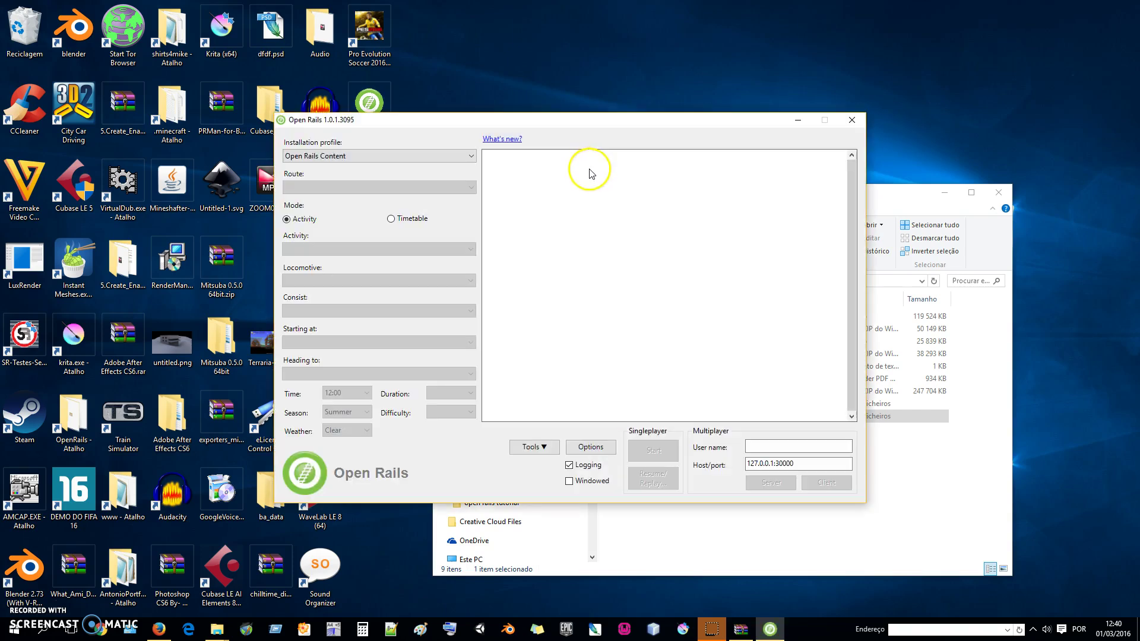
{"action": "left_click", "coordinate": [410, 156]}
{"action": "left_click", "coordinate": [411, 156]}
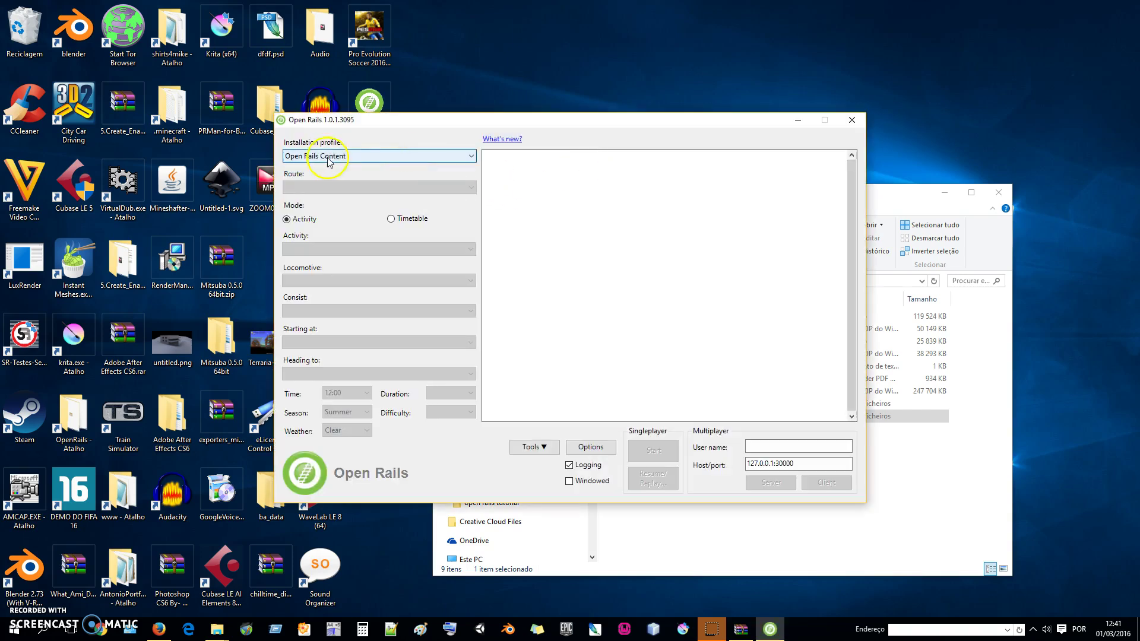
{"action": "left_click_drag", "start_coordinate": [453, 120], "coordinate": [539, 113]}
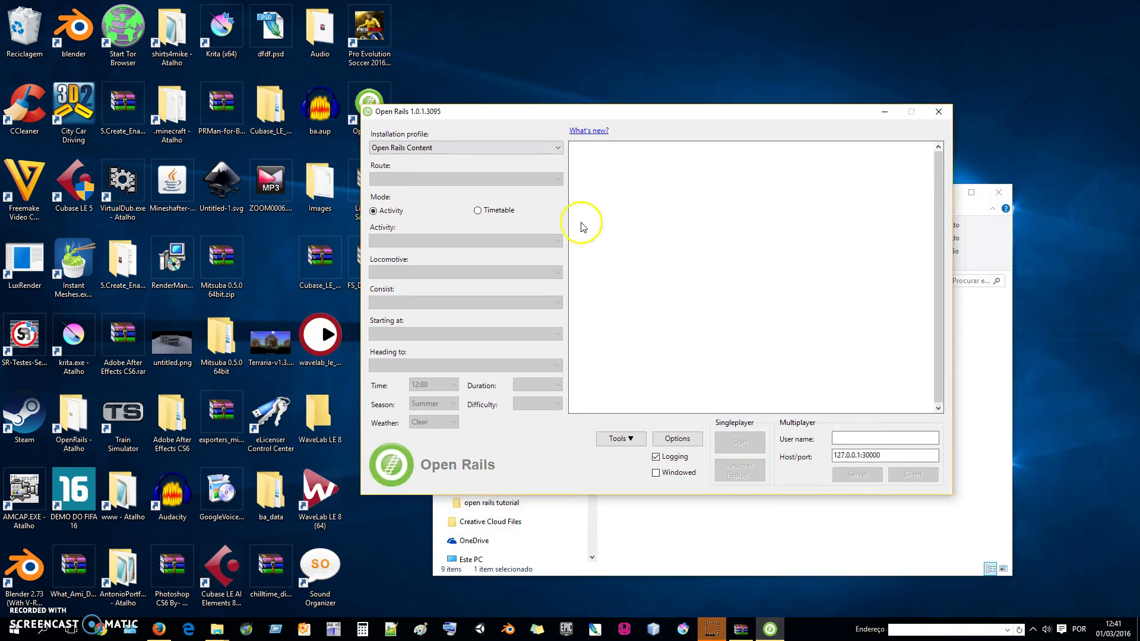
{"action": "left_click", "coordinate": [678, 439]}
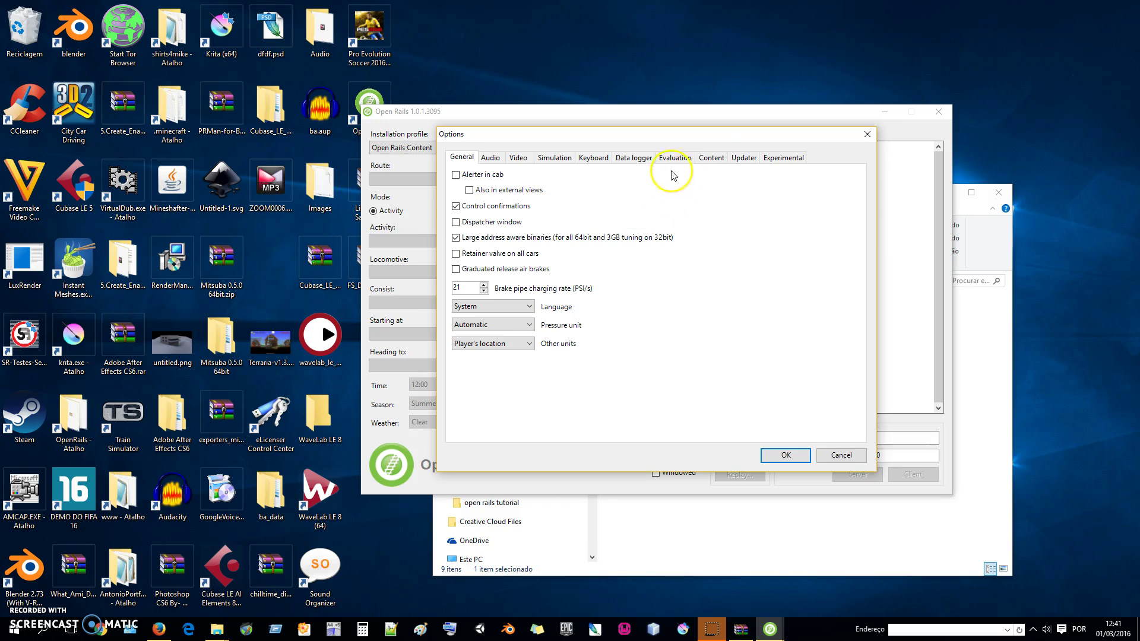
Add a Content profile pointing to open rails tutorial\Demo Model 1 and confirm Options.
{"action": "left_click", "coordinate": [711, 158]}
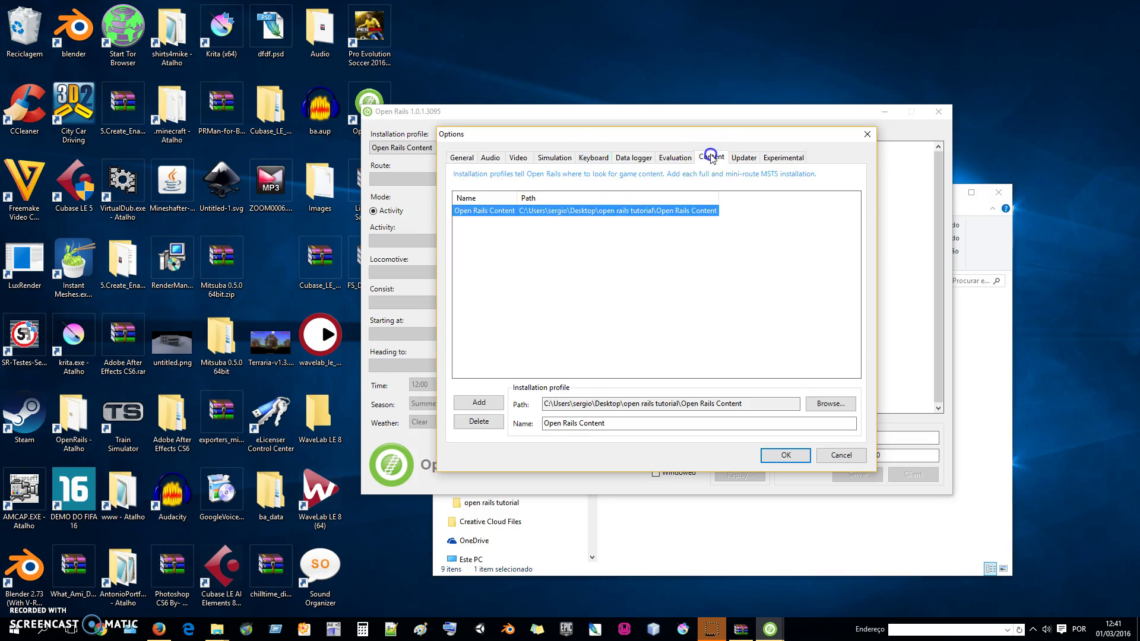
{"action": "left_click", "coordinate": [479, 403]}
{"action": "left_click_drag", "start_coordinate": [648, 332], "coordinate": [674, 462]}
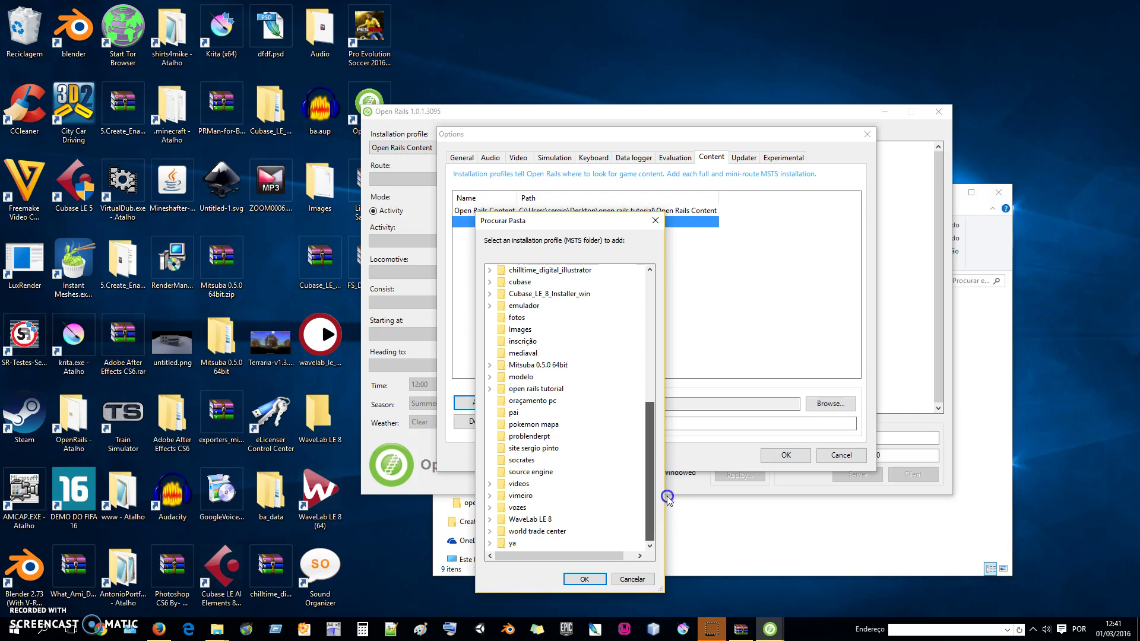
{"action": "left_click_drag", "start_coordinate": [651, 470], "coordinate": [658, 416]}
{"action": "left_click", "coordinate": [534, 472]}
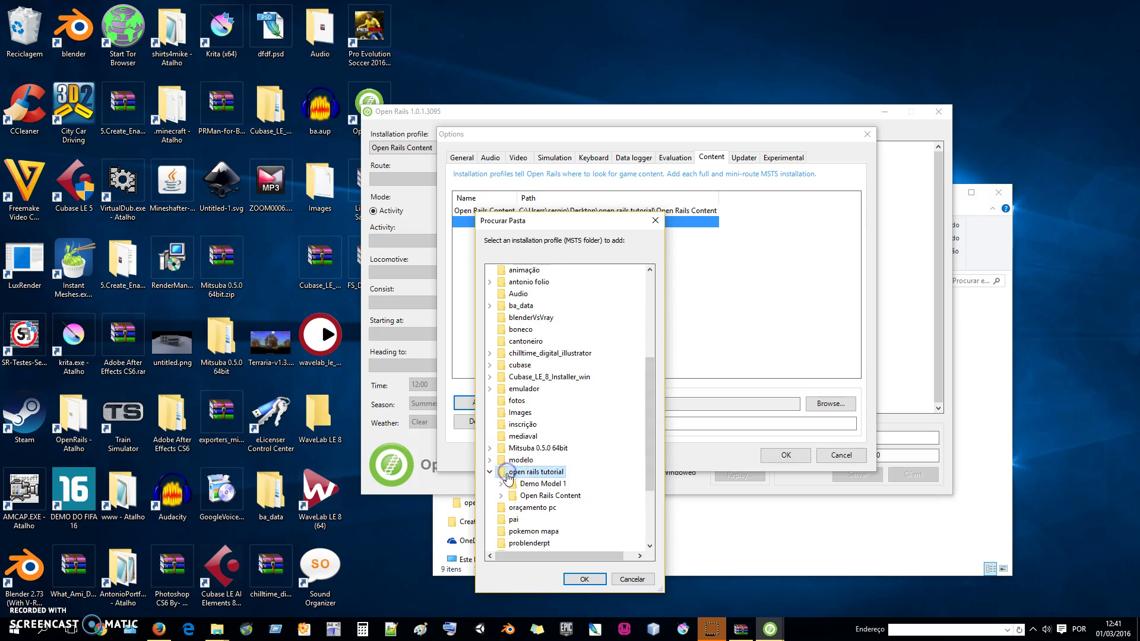
{"action": "left_click", "coordinate": [541, 484]}
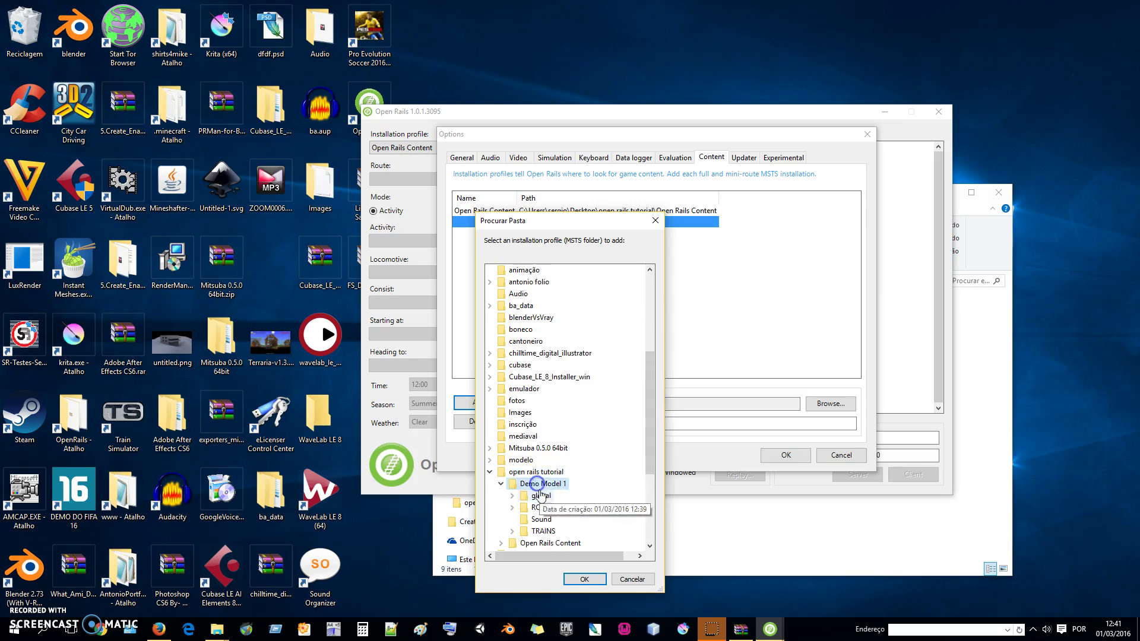
{"action": "left_click", "coordinate": [581, 579]}
{"action": "left_click", "coordinate": [786, 455]}
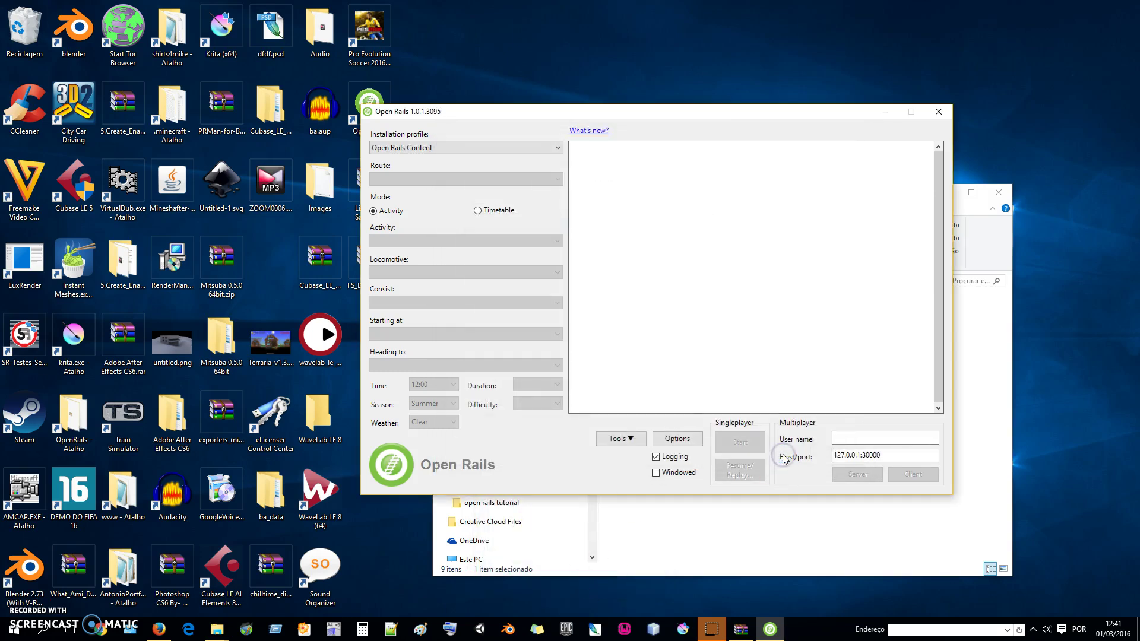
Select Demo Model 1, Scottish Capital Express, Explore Route and the MT Class 27 27102 BR Blue locomotive.
{"action": "left_click", "coordinate": [426, 147]}
{"action": "left_click", "coordinate": [416, 159]}
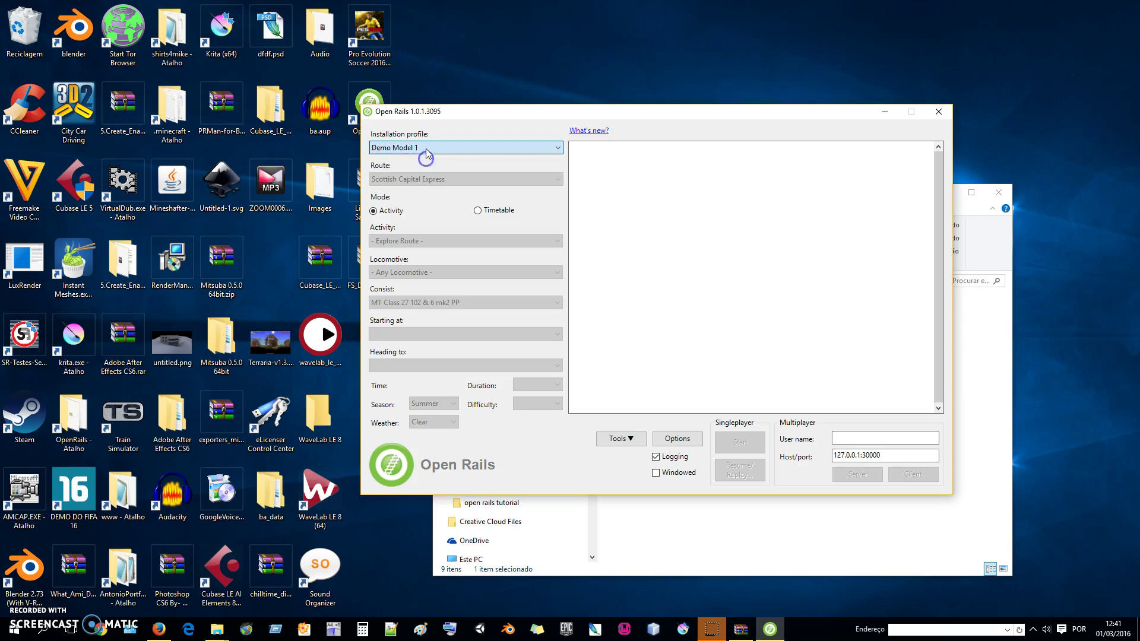
{"action": "left_click", "coordinate": [425, 149]}
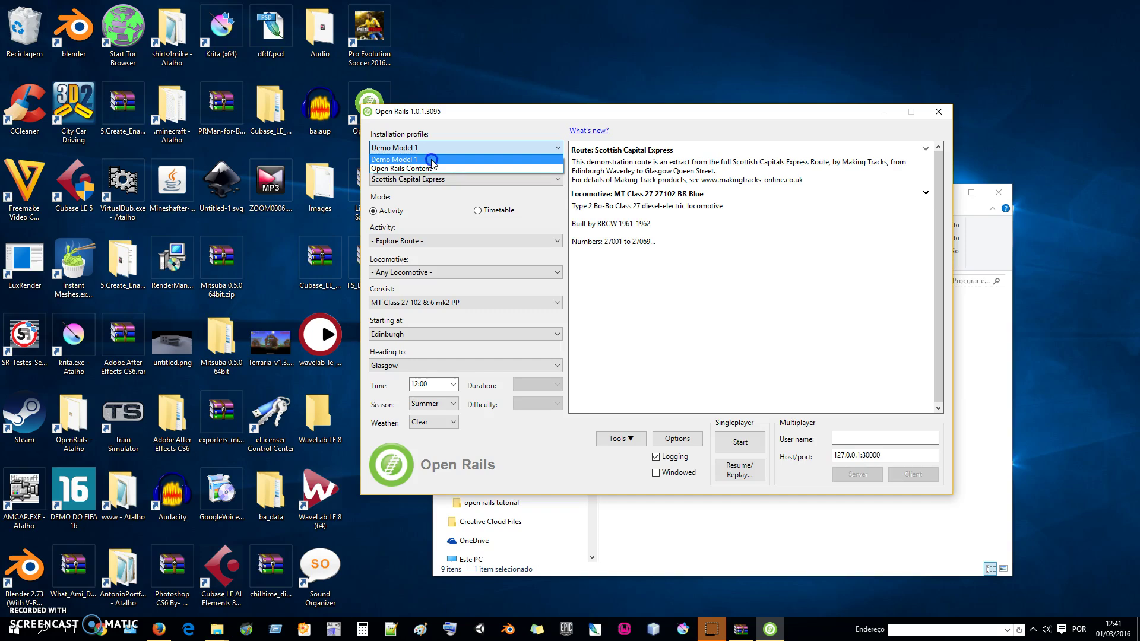
{"action": "left_click", "coordinate": [432, 161]}
{"action": "left_click", "coordinate": [422, 180]}
{"action": "left_click", "coordinate": [415, 179]}
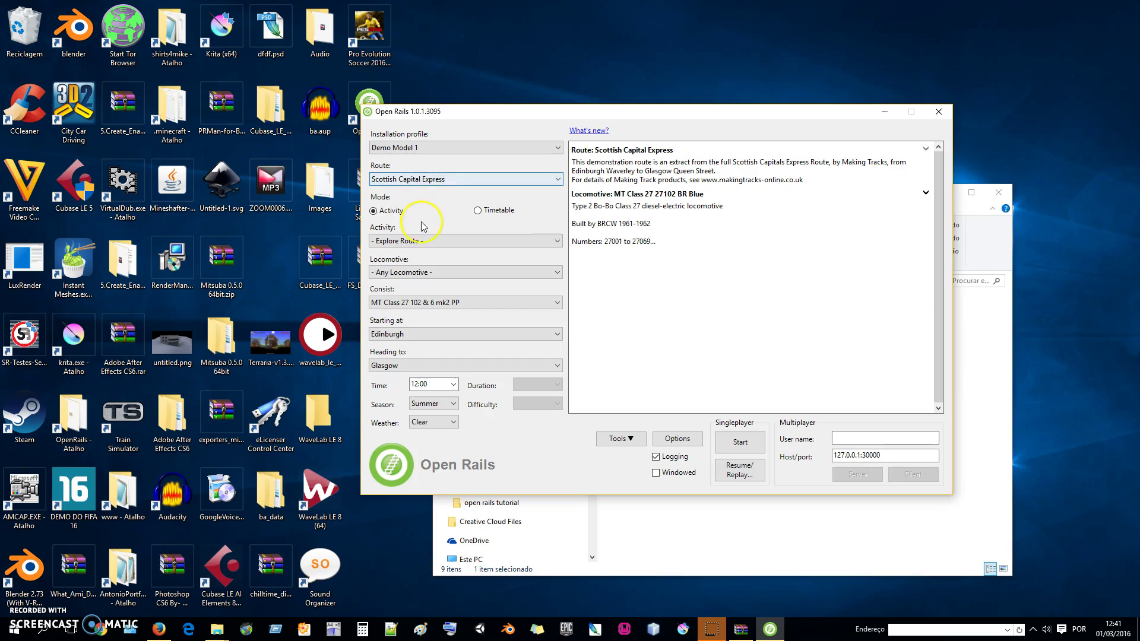
{"action": "left_click", "coordinate": [415, 242]}
{"action": "left_click", "coordinate": [403, 241]}
{"action": "left_click", "coordinate": [415, 272]}
{"action": "left_click", "coordinate": [419, 293]}
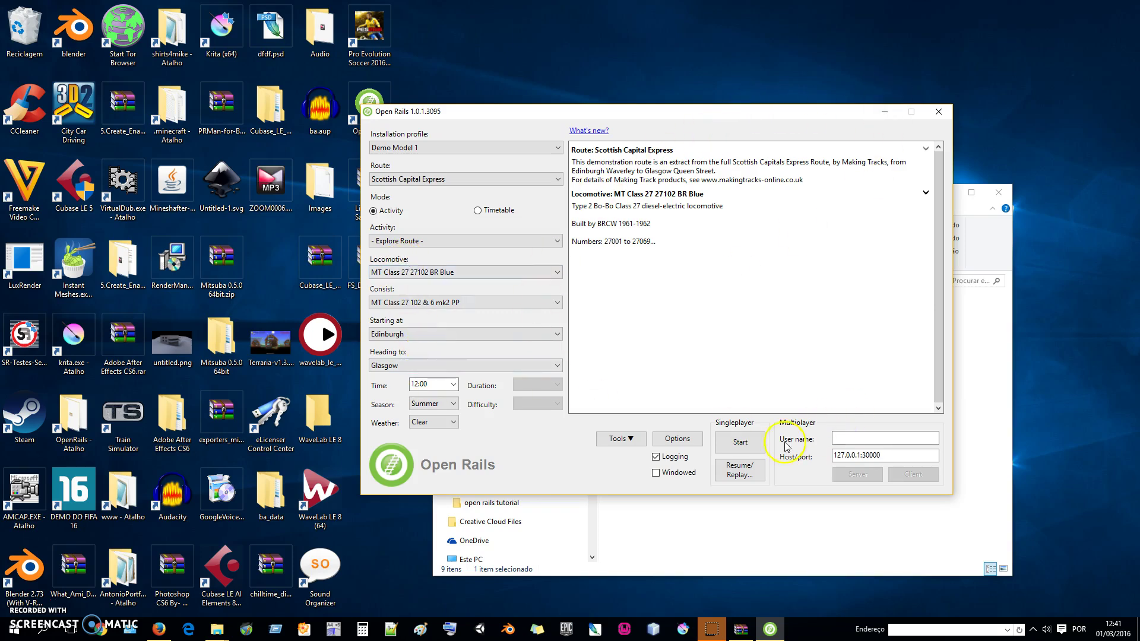
Start the Scottish Capital Express Explore Route session and let it load.
{"action": "left_click", "coordinate": [736, 443]}
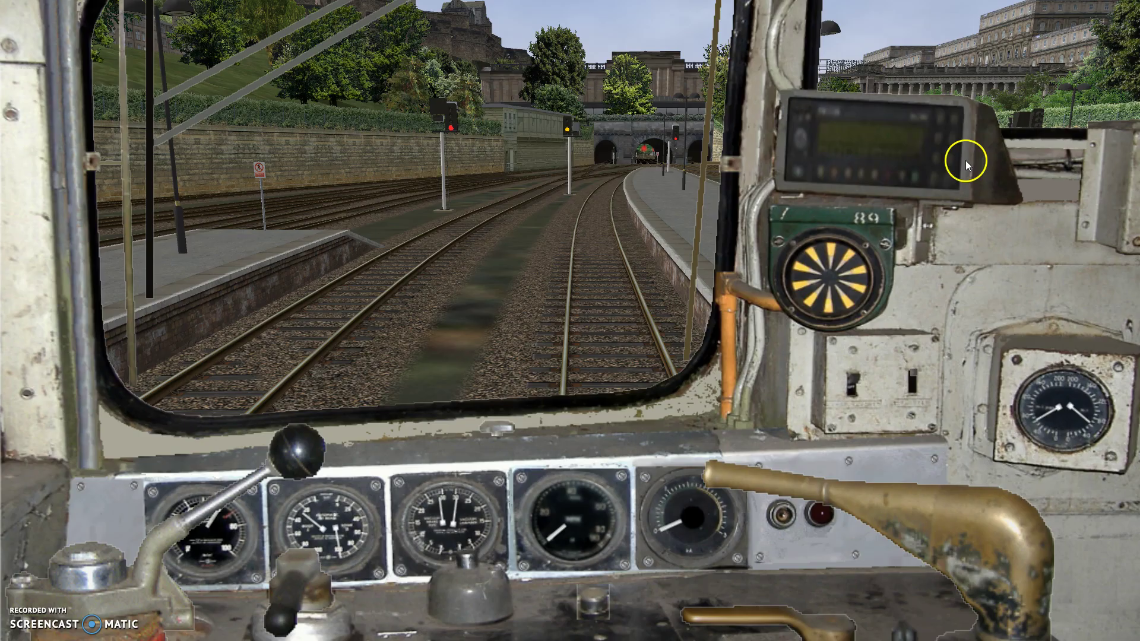
Look around the cab and the train from outside, then return to cab view.
{"action": "key", "text": "Right"}
{"action": "key", "text": "Left"}
{"action": "key", "text": "Up"}
{"action": "key", "text": "Down"}
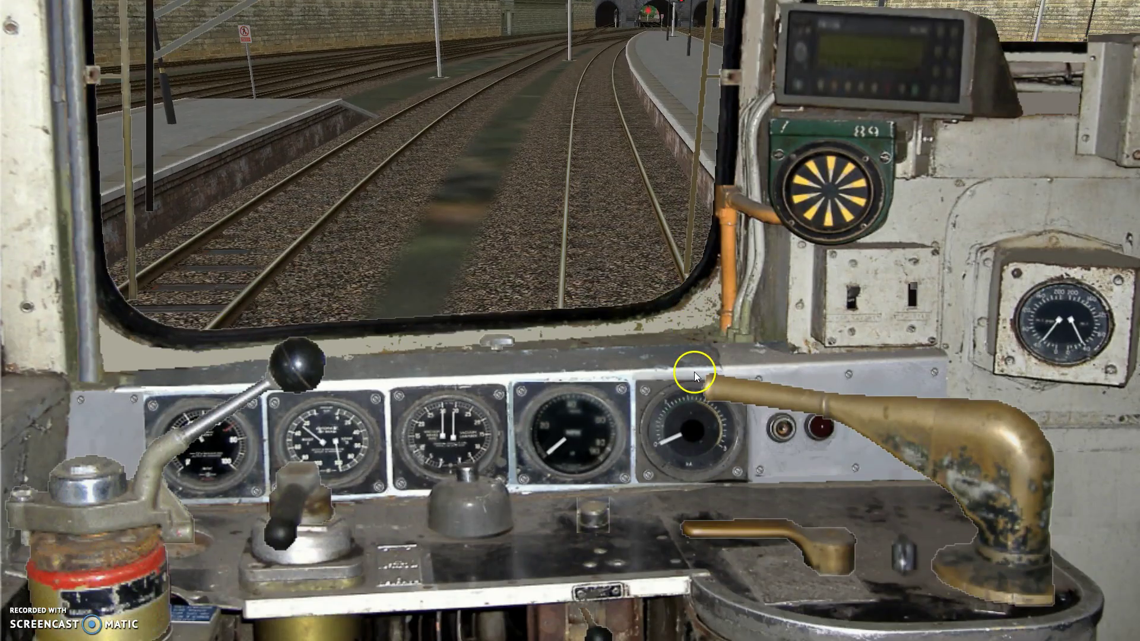
{"action": "key", "text": "4"}
{"action": "key", "text": "Down"}
{"action": "key", "text": "Left"}
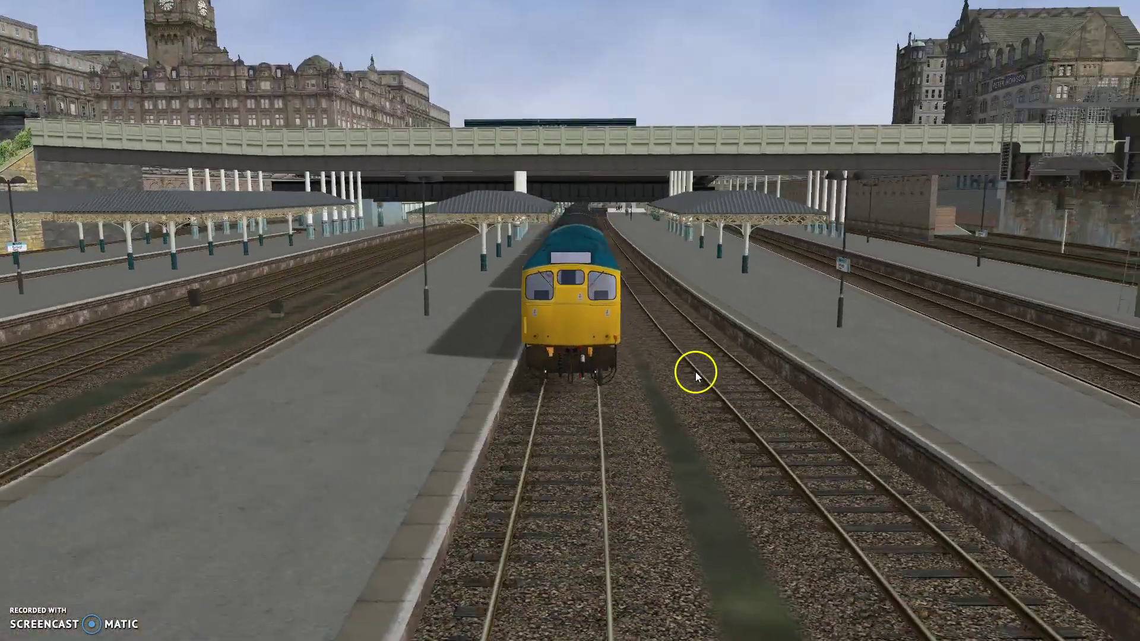
{"action": "key", "text": "Right"}
{"action": "key", "text": "1"}
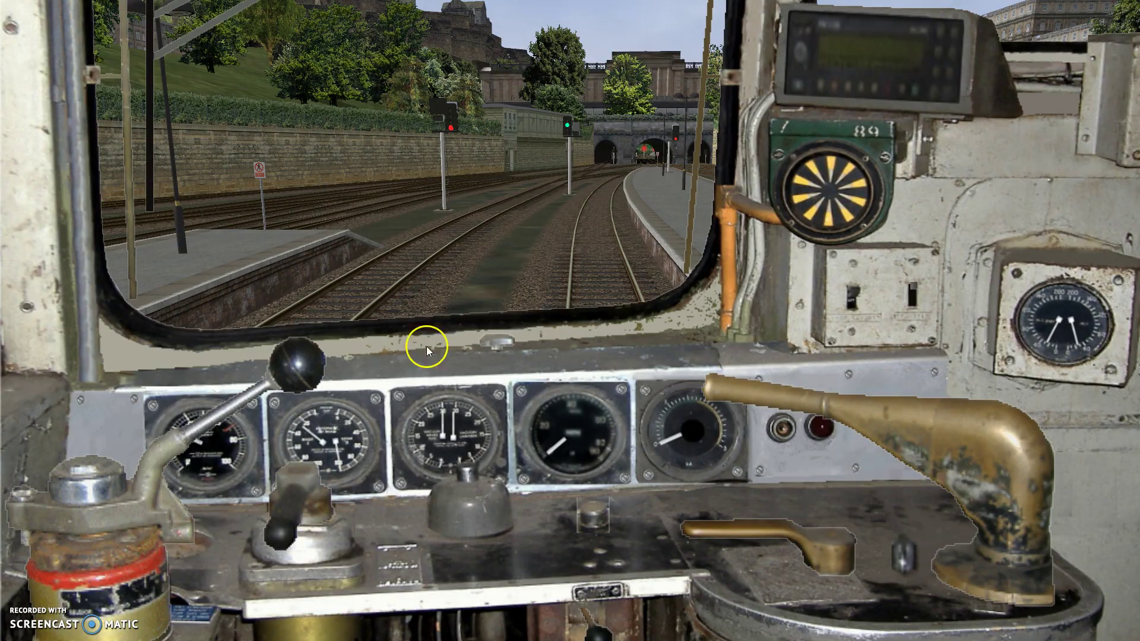
Release the brake, set the reverser forward and open the throttle to 100%.
{"action": "left_click_drag", "start_coordinate": [294, 380], "coordinate": [186, 480]}
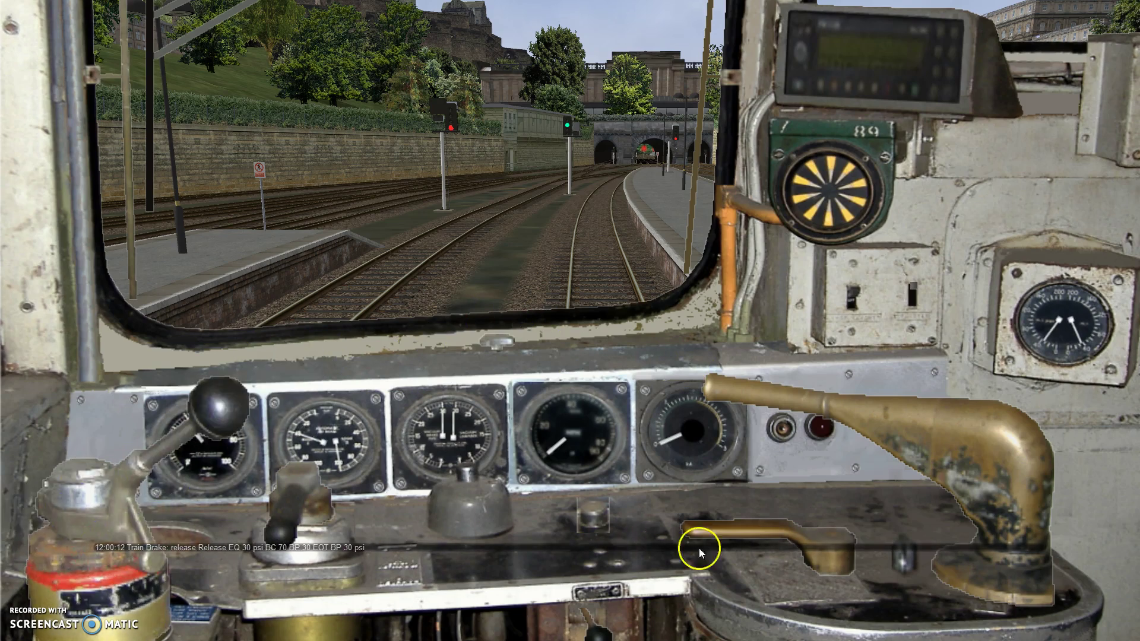
{"action": "left_click_drag", "start_coordinate": [722, 530], "coordinate": [504, 496]}
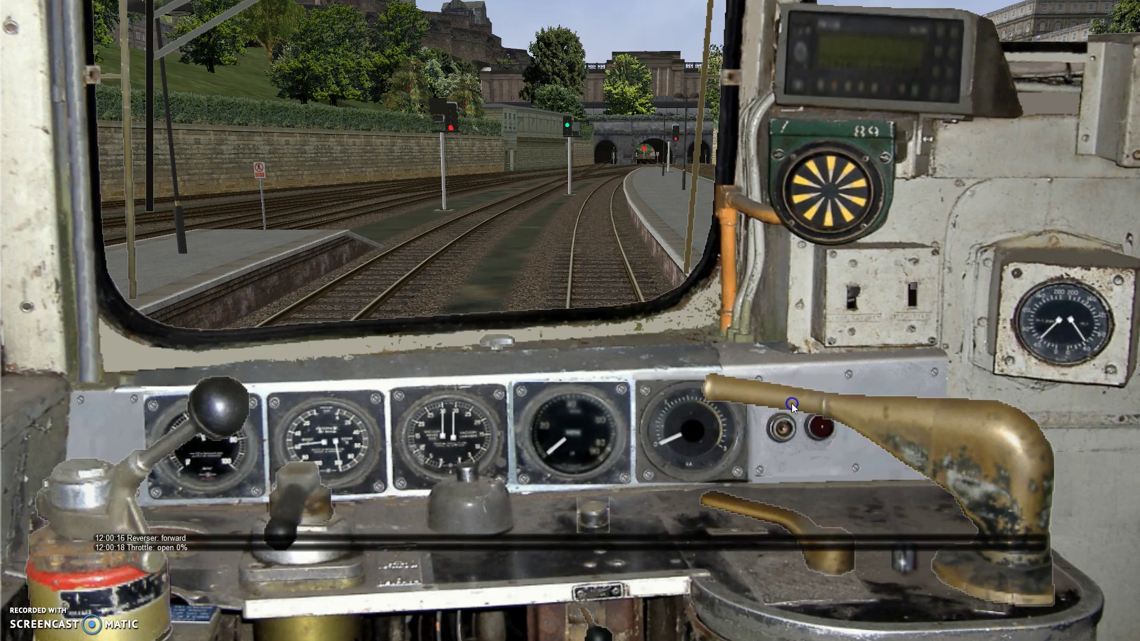
{"action": "left_click_drag", "start_coordinate": [825, 396], "coordinate": [916, 427]}
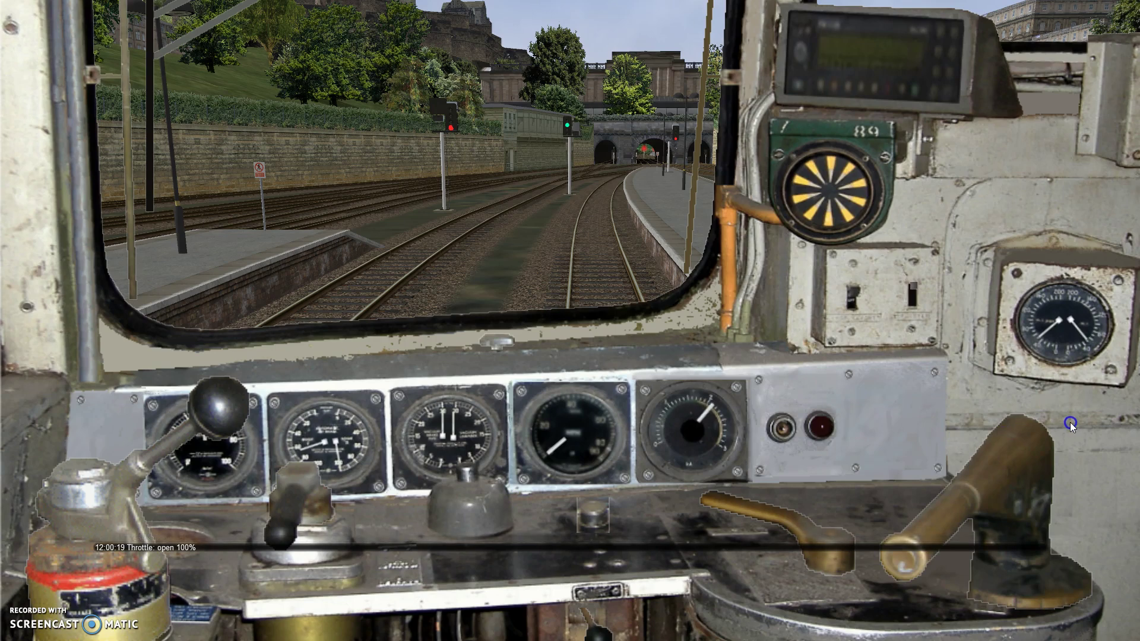
{"action": "left_click", "coordinate": [949, 504]}
{"action": "left_click", "coordinate": [153, 470]}
{"action": "left_click_drag", "start_coordinate": [153, 470], "coordinate": [173, 472]}
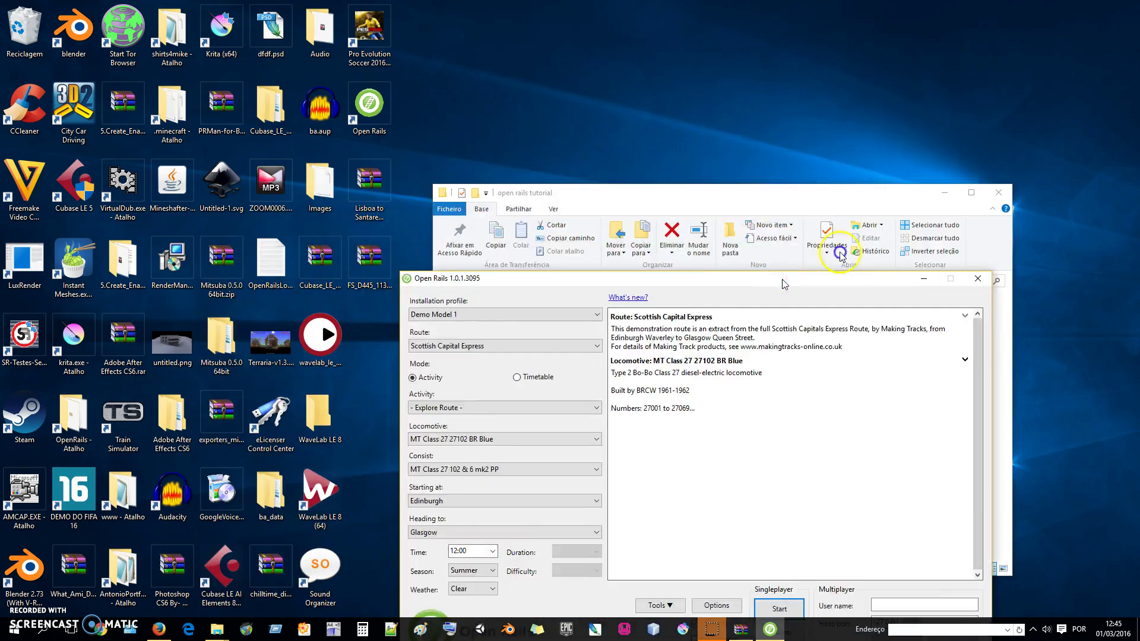
Close the Open Rails launcher and select zig_zag_railway_v1.exe in open rails tutorial.
{"action": "left_click", "coordinate": [924, 145]}
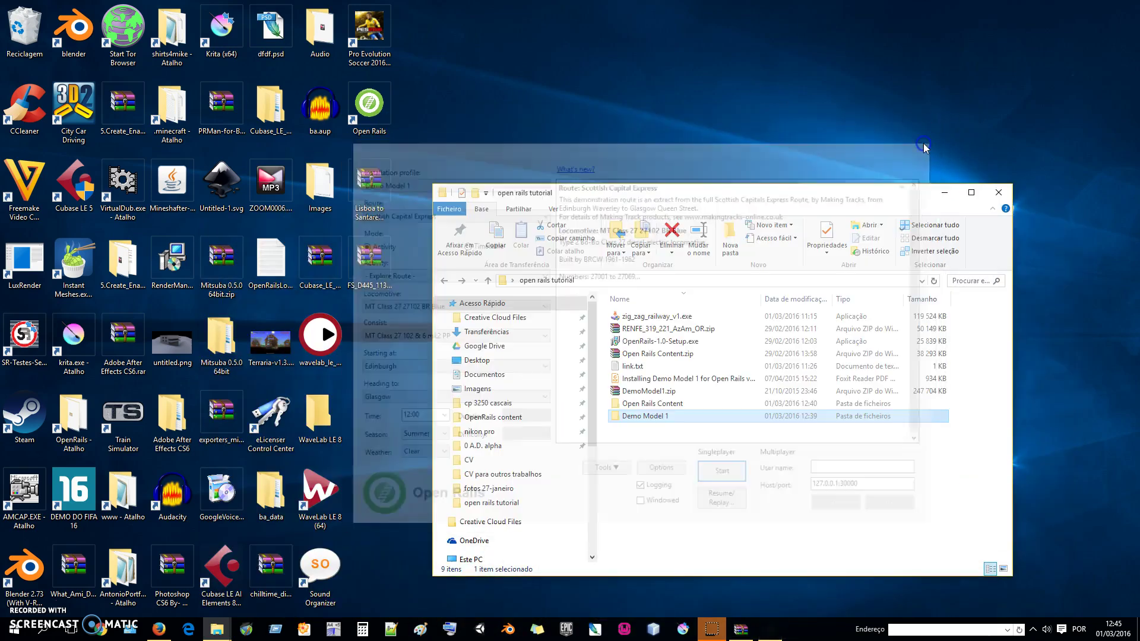
{"action": "left_click", "coordinate": [643, 318]}
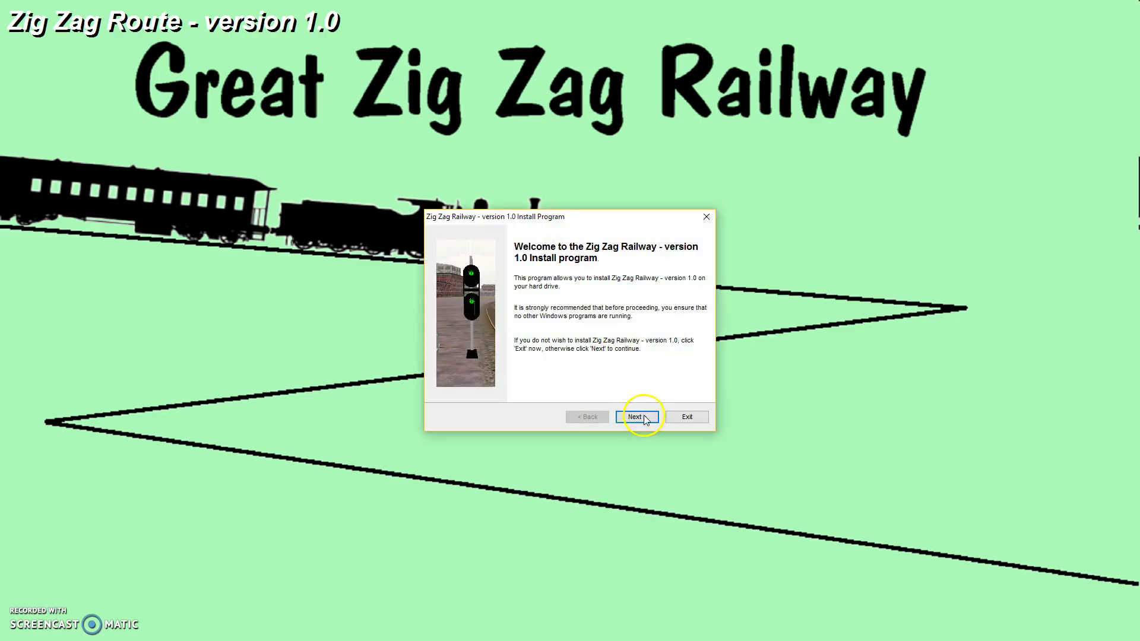
Go through the Zig Zag installer's welcome pages and agree to the licence terms.
{"action": "left_click", "coordinate": [647, 418]}
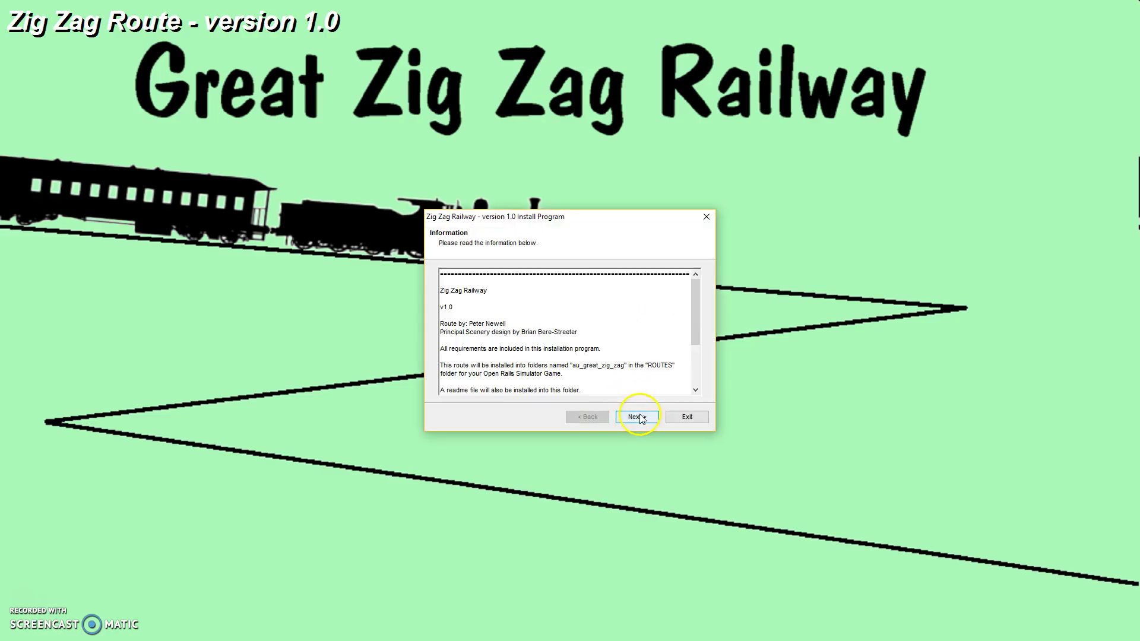
{"action": "left_click", "coordinate": [645, 418]}
{"action": "left_click", "coordinate": [466, 383]}
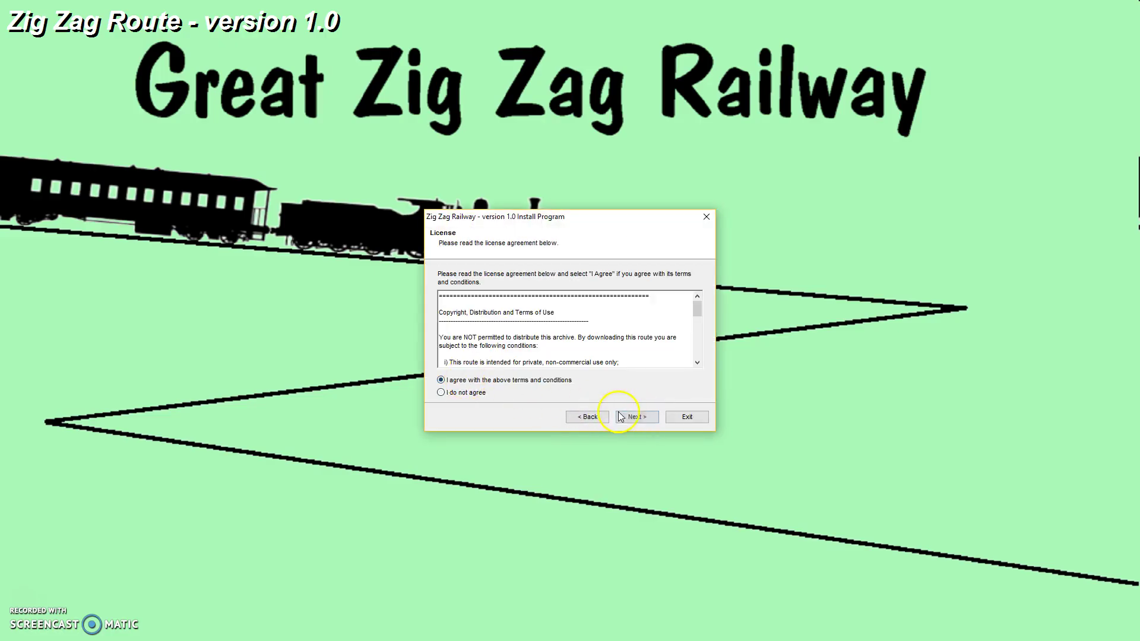
{"action": "left_click", "coordinate": [637, 417]}
Set the install folder to open rails tutorial\Open Rails Content.
{"action": "left_click_drag", "start_coordinate": [478, 298], "coordinate": [563, 295]}
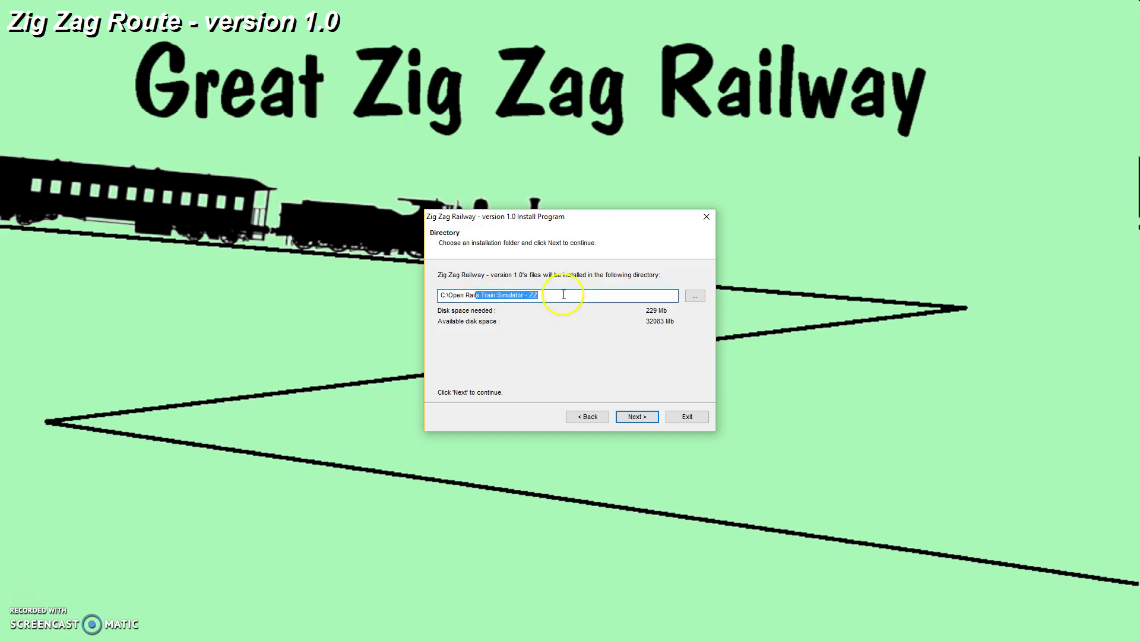
{"action": "left_click", "coordinate": [517, 295]}
{"action": "left_click_drag", "start_coordinate": [475, 296], "coordinate": [563, 294]}
{"action": "left_click", "coordinate": [694, 296]}
{"action": "left_click_drag", "start_coordinate": [651, 296], "coordinate": [673, 438]}
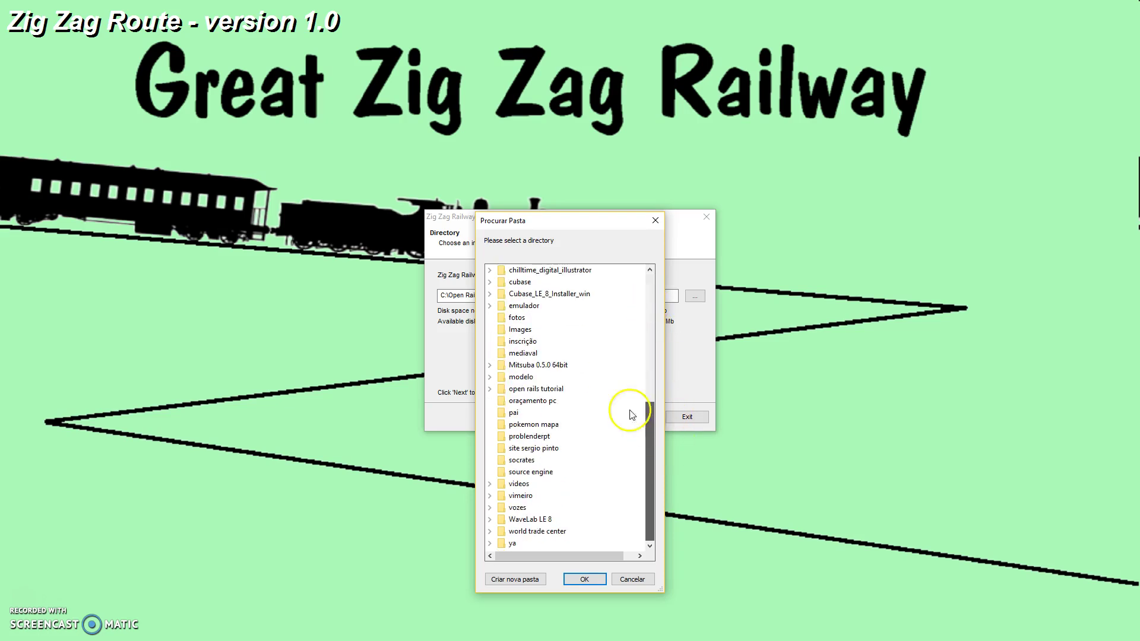
{"action": "left_click", "coordinate": [490, 389]}
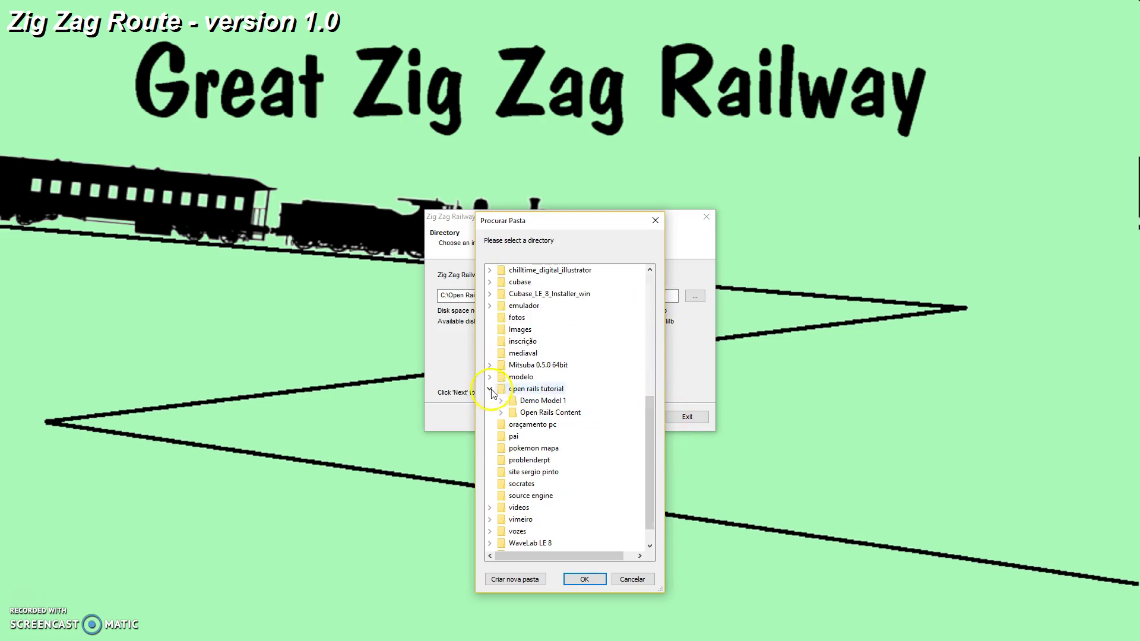
{"action": "double_click", "coordinate": [550, 413]}
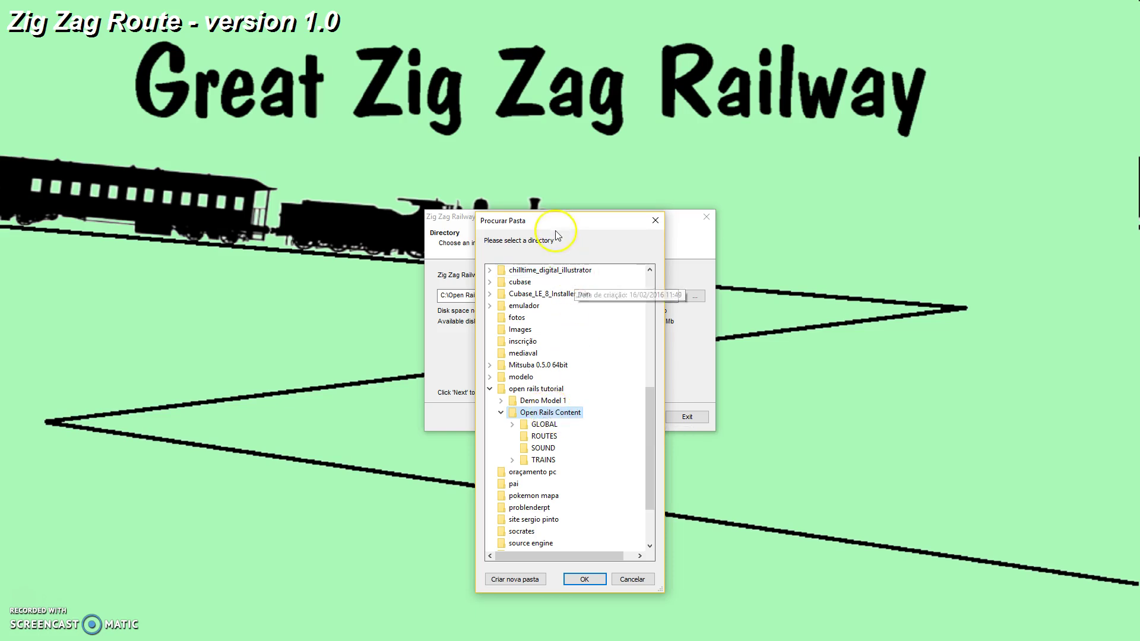
{"action": "left_click_drag", "start_coordinate": [558, 221], "coordinate": [622, 193]}
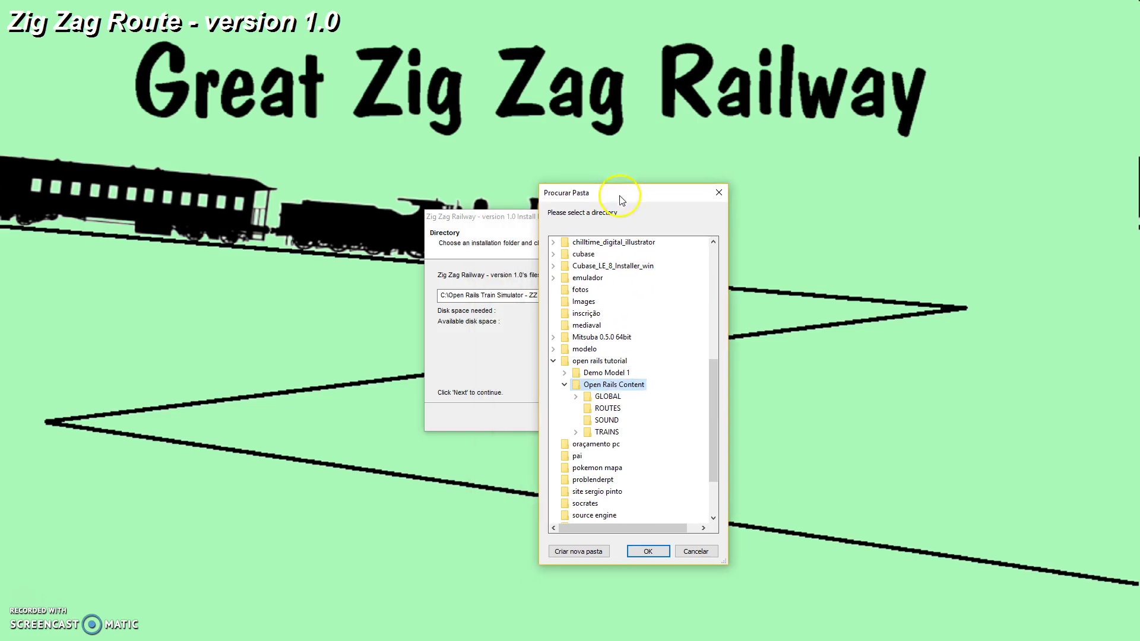
{"action": "left_click", "coordinate": [649, 552]}
Run the Zig Zag route installation and exit the installer.
{"action": "left_click", "coordinate": [641, 418]}
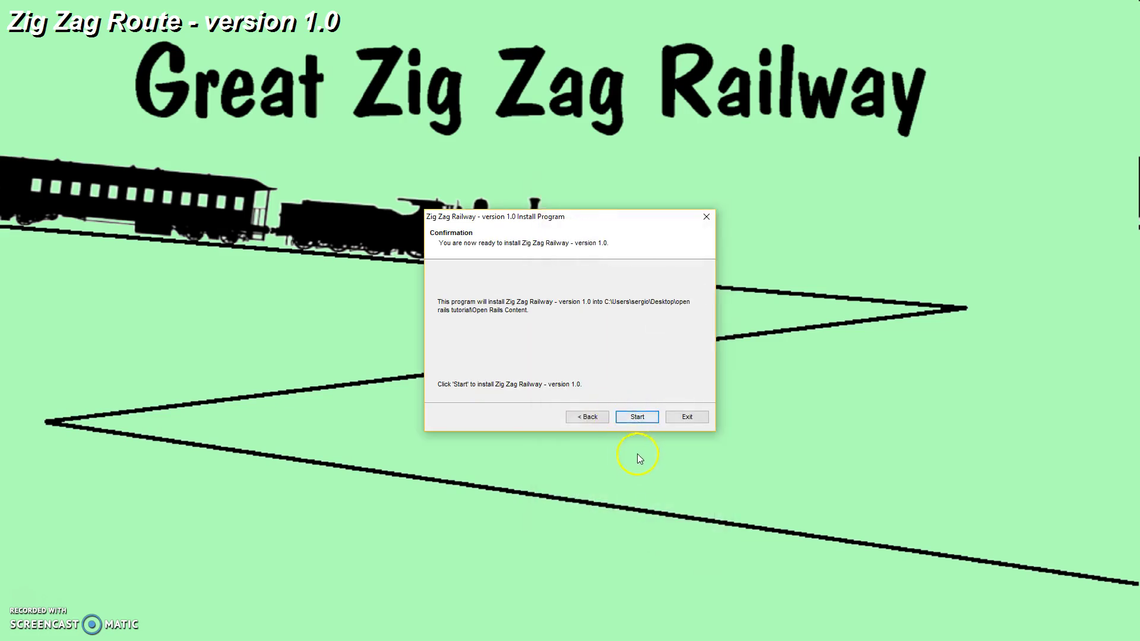
{"action": "left_click", "coordinate": [647, 421]}
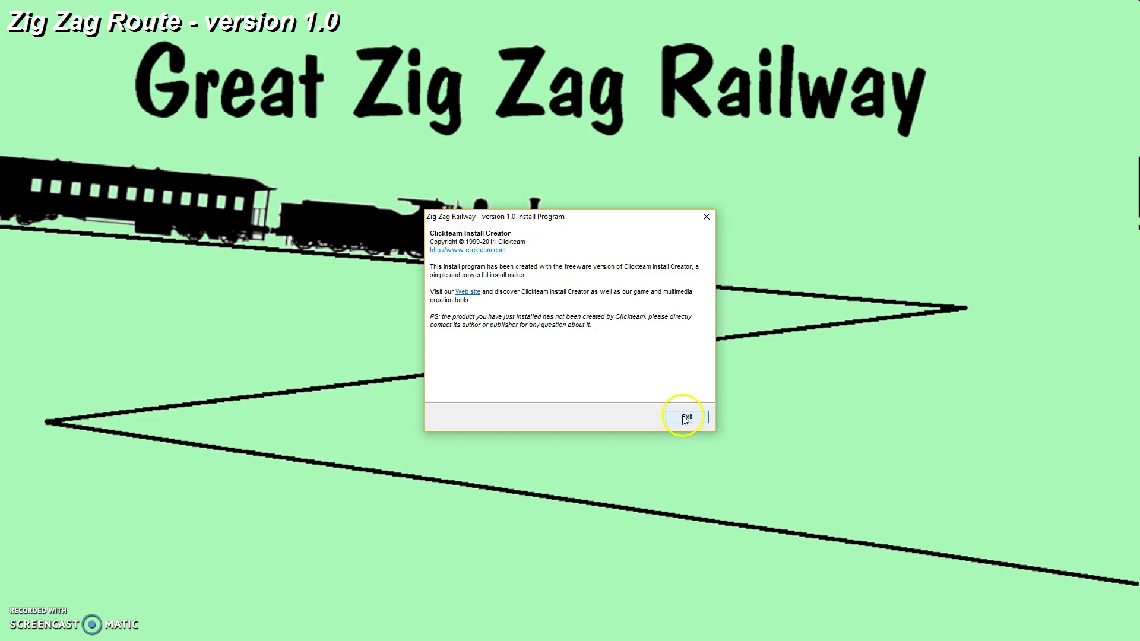
{"action": "left_click", "coordinate": [686, 417]}
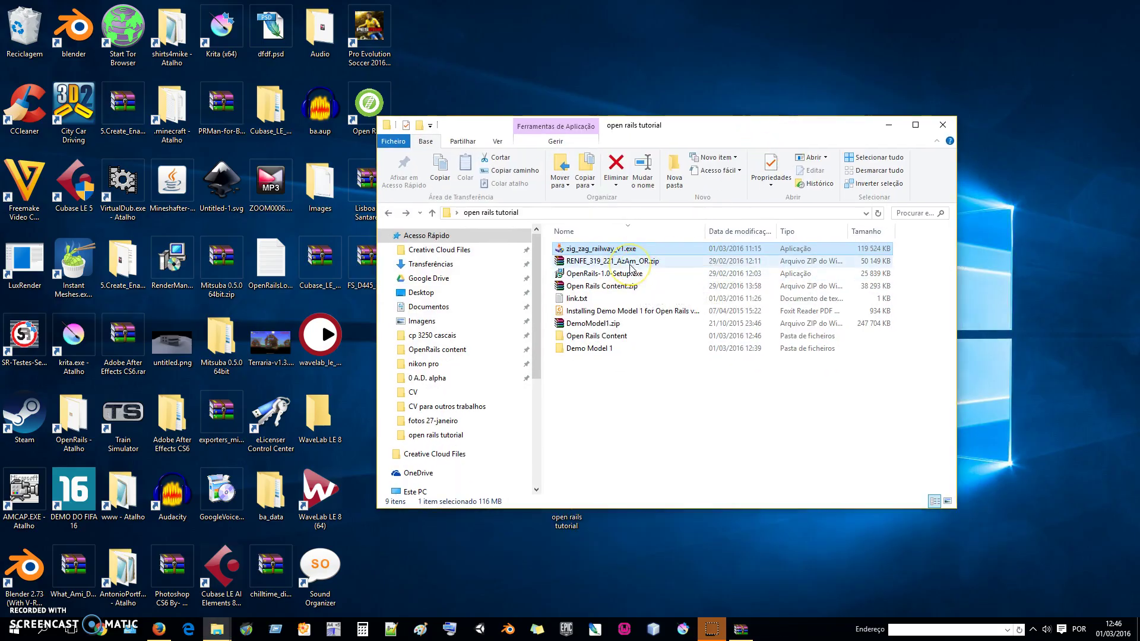
Extract RENFE_319_221_AzAm_OR.zip here, open the folder and select RENFE_319_221_OR.exe.
{"action": "left_click", "coordinate": [620, 262]}
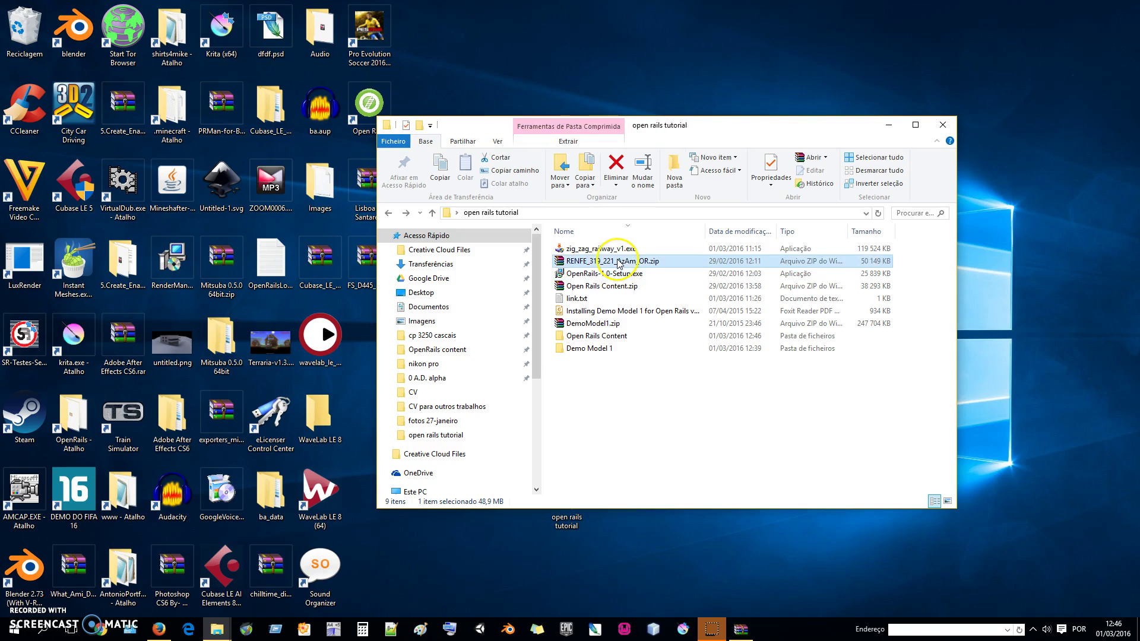
{"action": "right_click", "coordinate": [604, 265]}
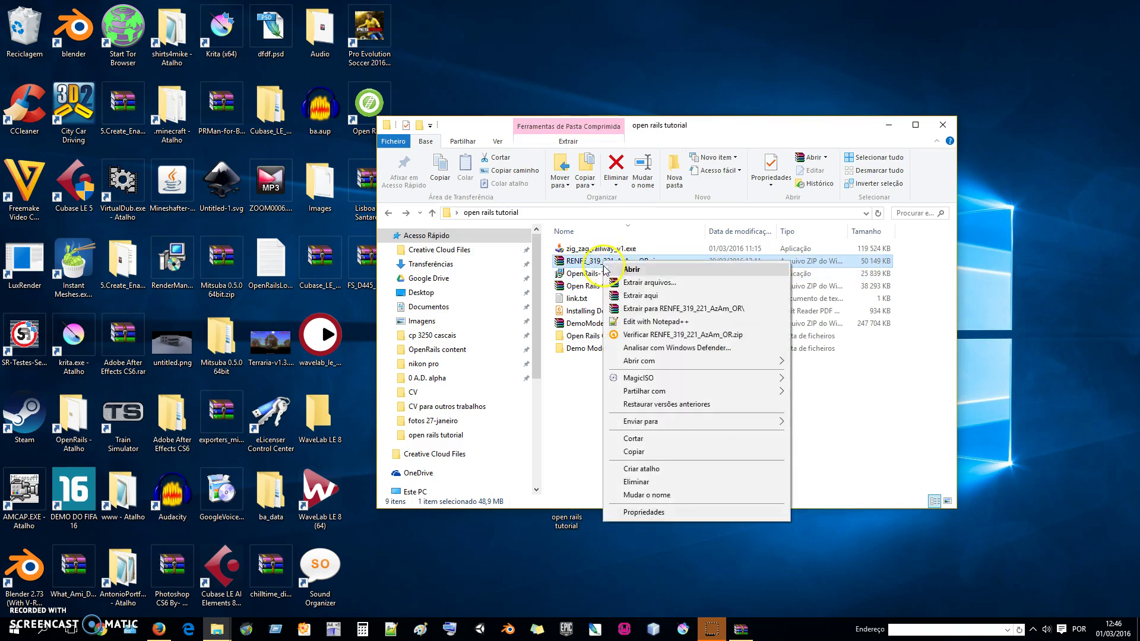
{"action": "left_click", "coordinate": [644, 310]}
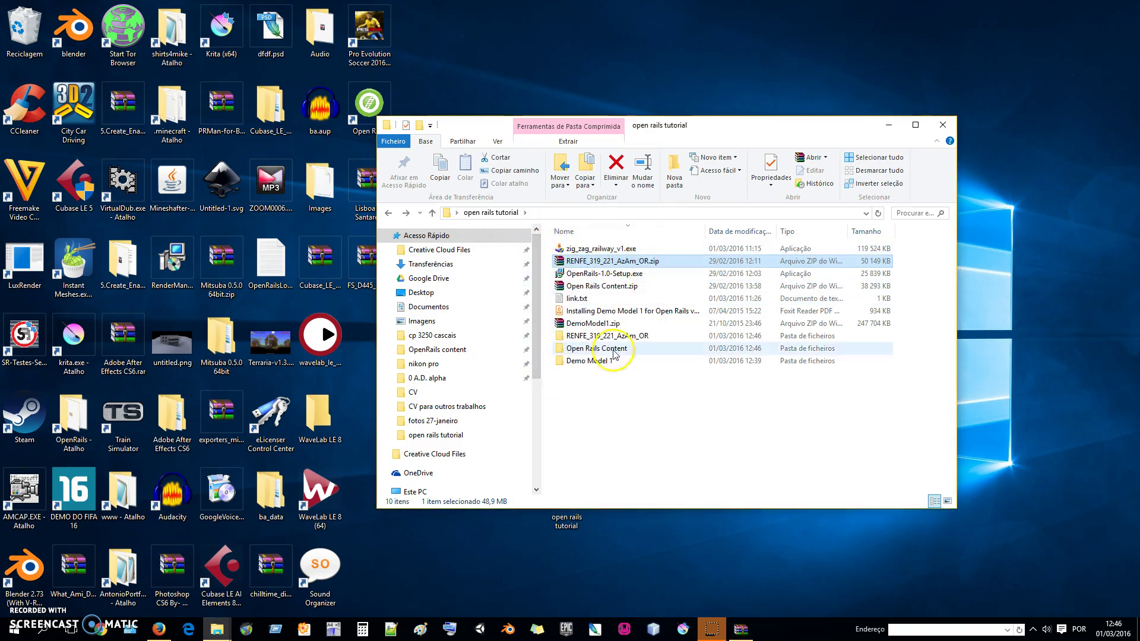
{"action": "double_click", "coordinate": [597, 336]}
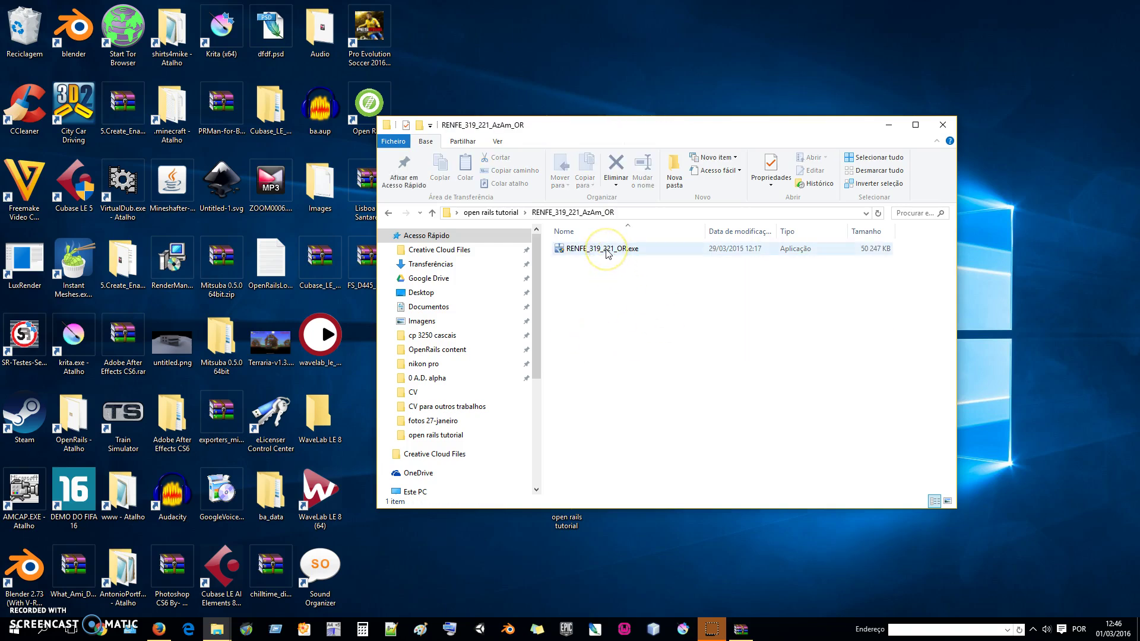
{"action": "left_click", "coordinate": [608, 254]}
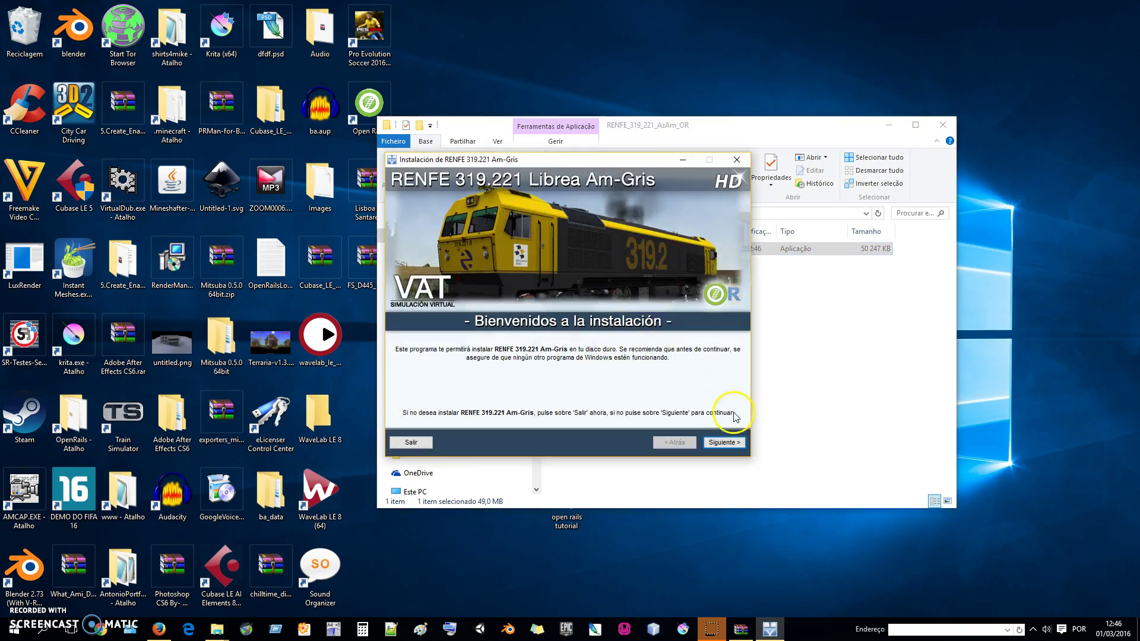
Move past the RENFE 319.221 installer's intro pages and accept the terms and conditions.
{"action": "left_click", "coordinate": [726, 443]}
{"action": "left_click", "coordinate": [726, 443]}
{"action": "left_click", "coordinate": [429, 407]}
{"action": "left_click", "coordinate": [729, 443]}
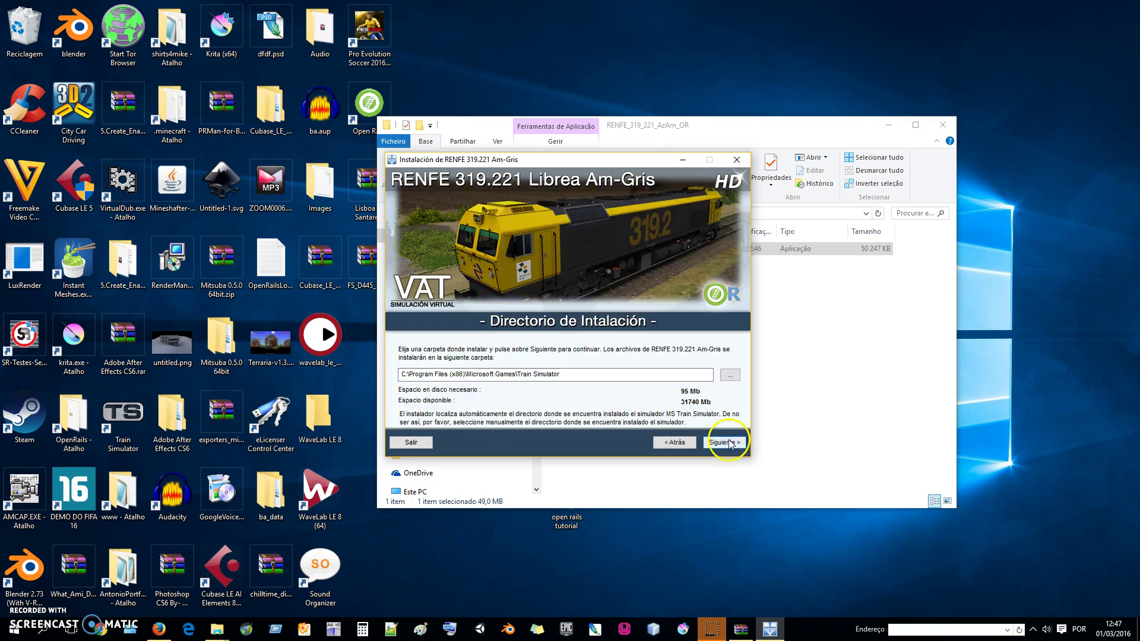
Set the install folder to Desktop > open rails tutorial > Open Rails Content.
{"action": "left_click_drag", "start_coordinate": [561, 375], "coordinate": [515, 376]}
{"action": "left_click", "coordinate": [730, 374]}
{"action": "left_click_drag", "start_coordinate": [668, 363], "coordinate": [652, 302]}
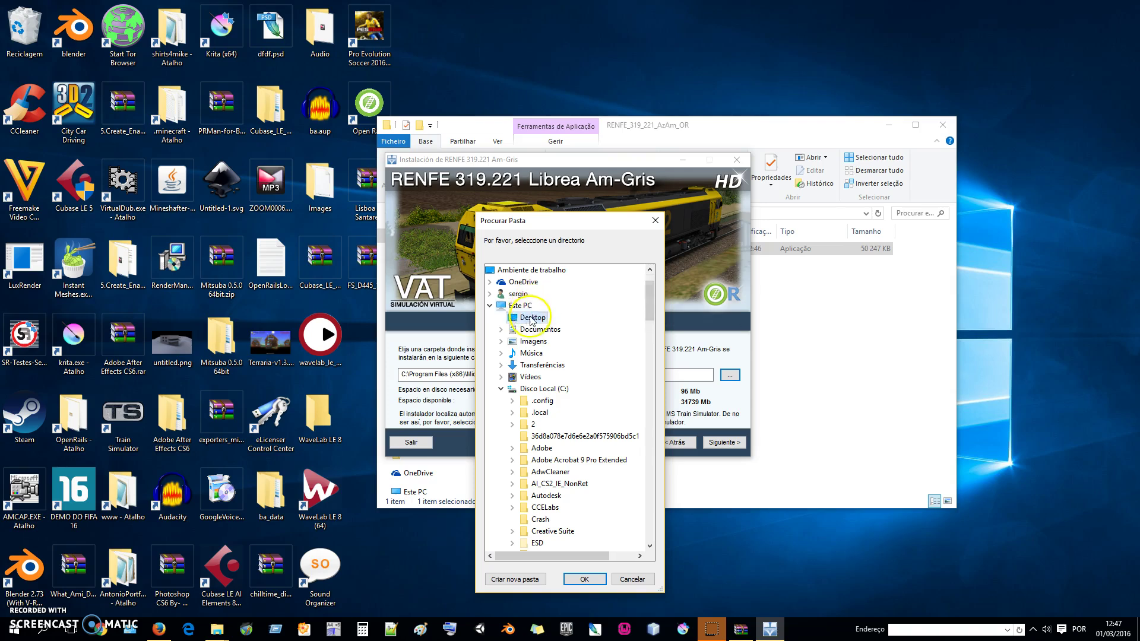
{"action": "double_click", "coordinate": [532, 318]}
{"action": "scroll", "coordinate": [586, 444], "scroll_direction": "down", "scroll_amount": 3}
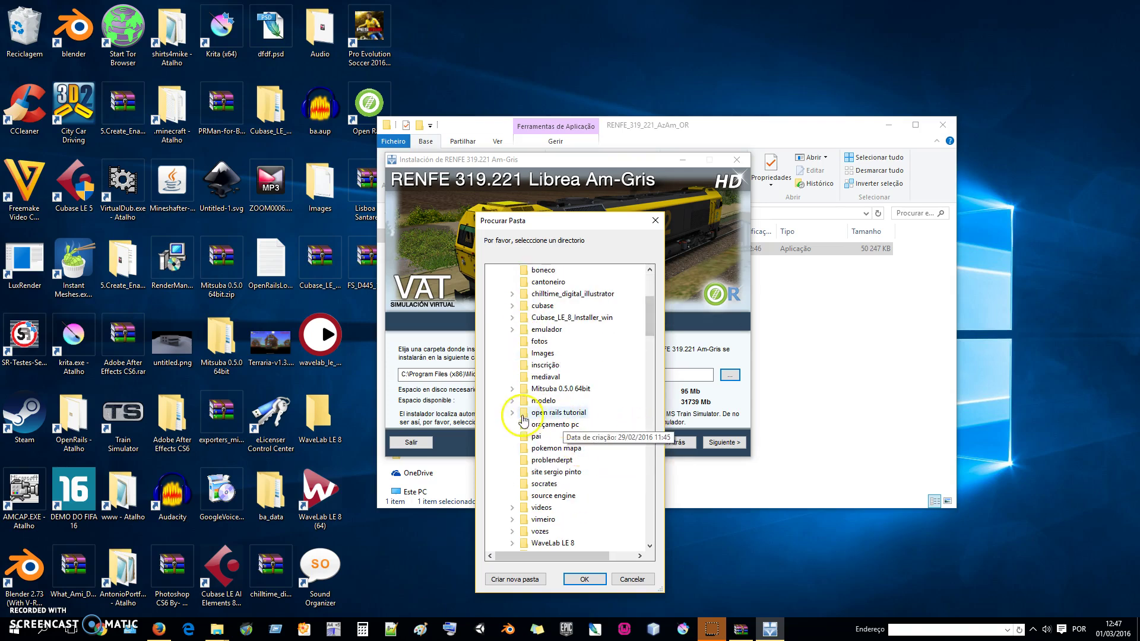
{"action": "left_click", "coordinate": [512, 413]}
{"action": "double_click", "coordinate": [556, 437]}
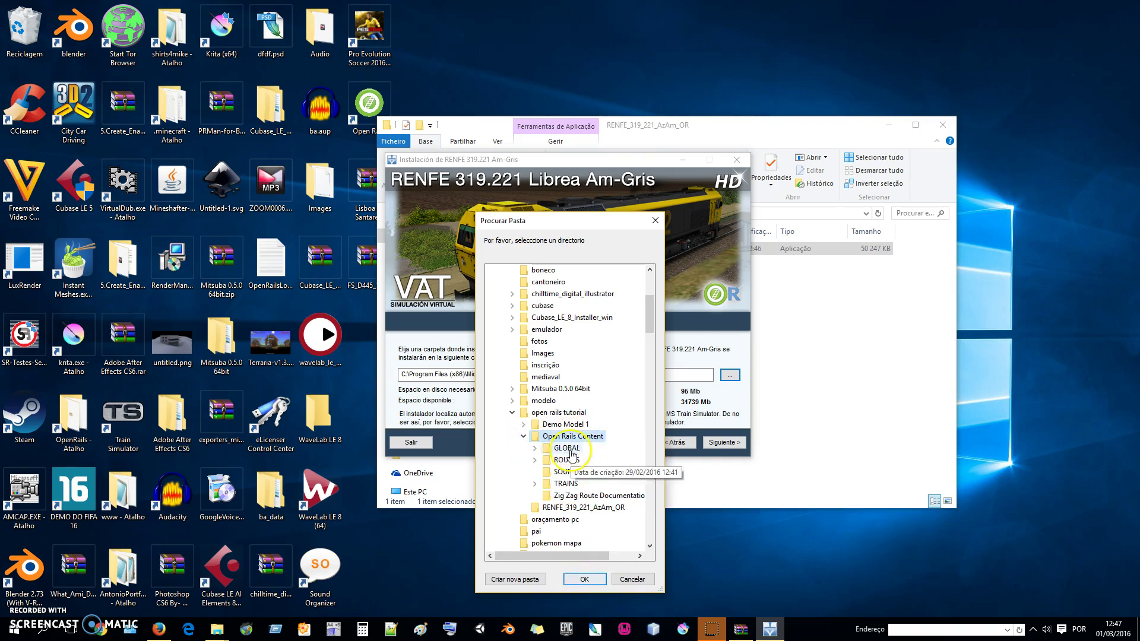
{"action": "left_click", "coordinate": [585, 581]}
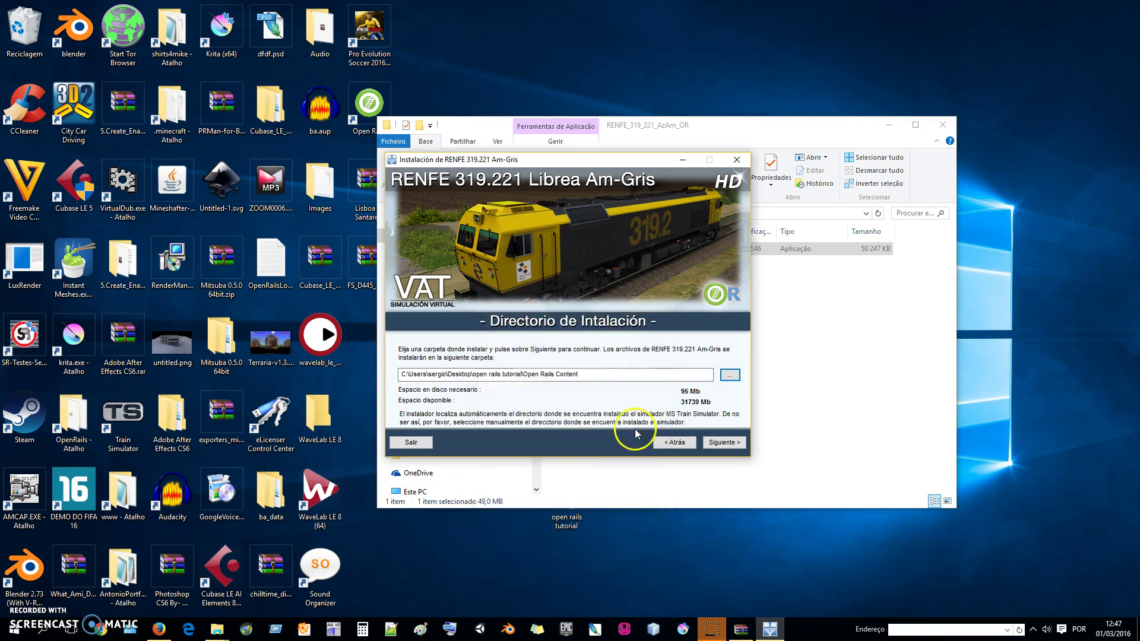